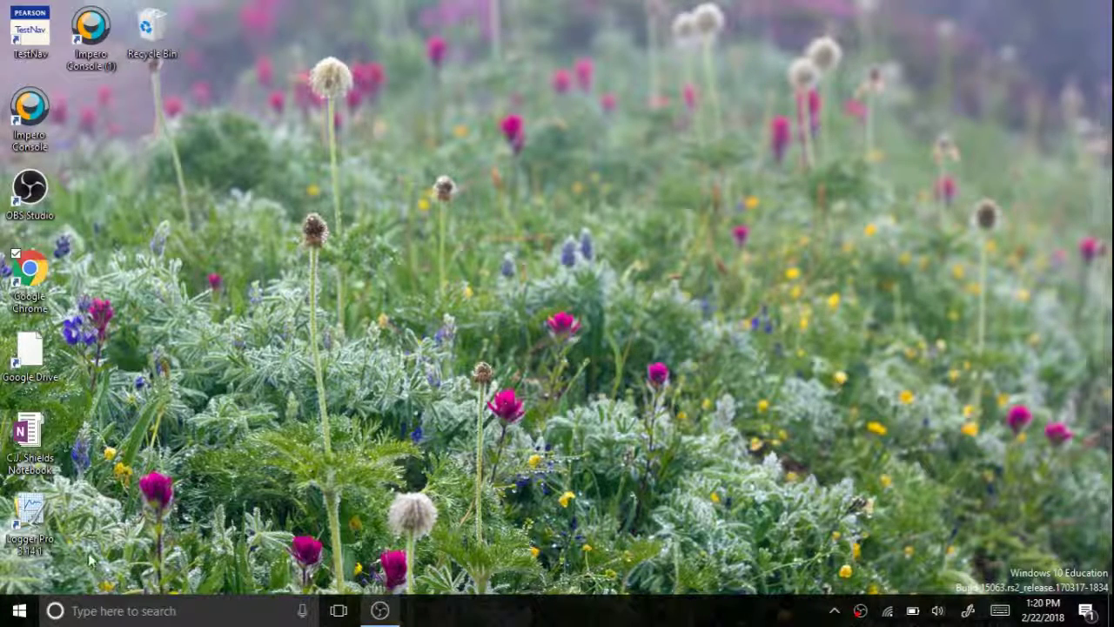
Launch Word 2016, create Document1 from the Chronological Resume template and show its File Info page
{"action": "left_click", "coordinate": [12, 612]}
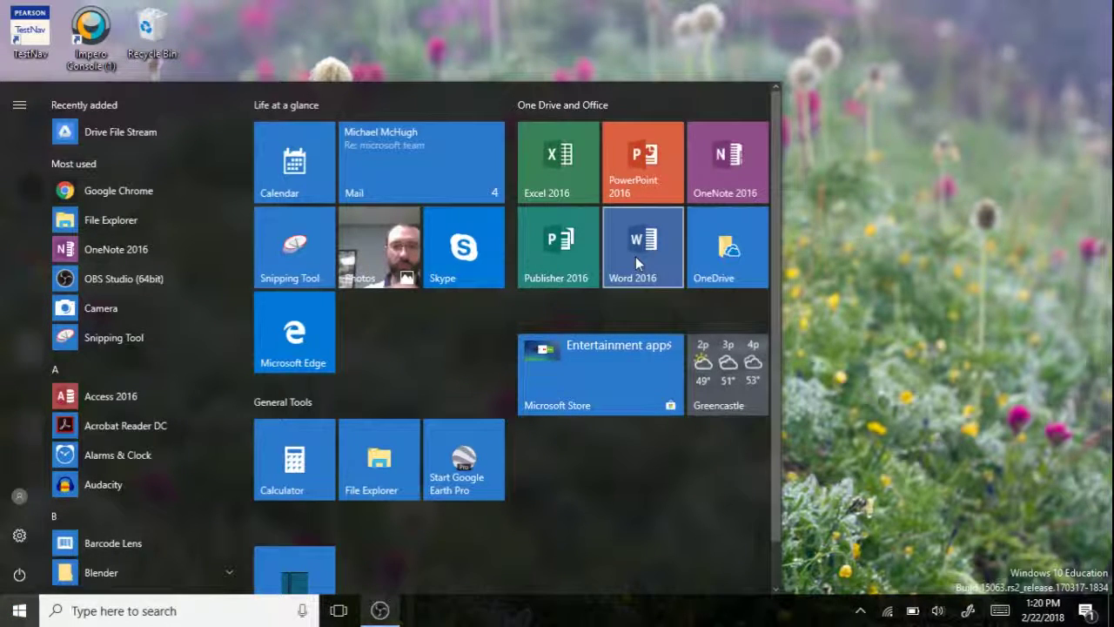
{"action": "left_click", "coordinate": [635, 256]}
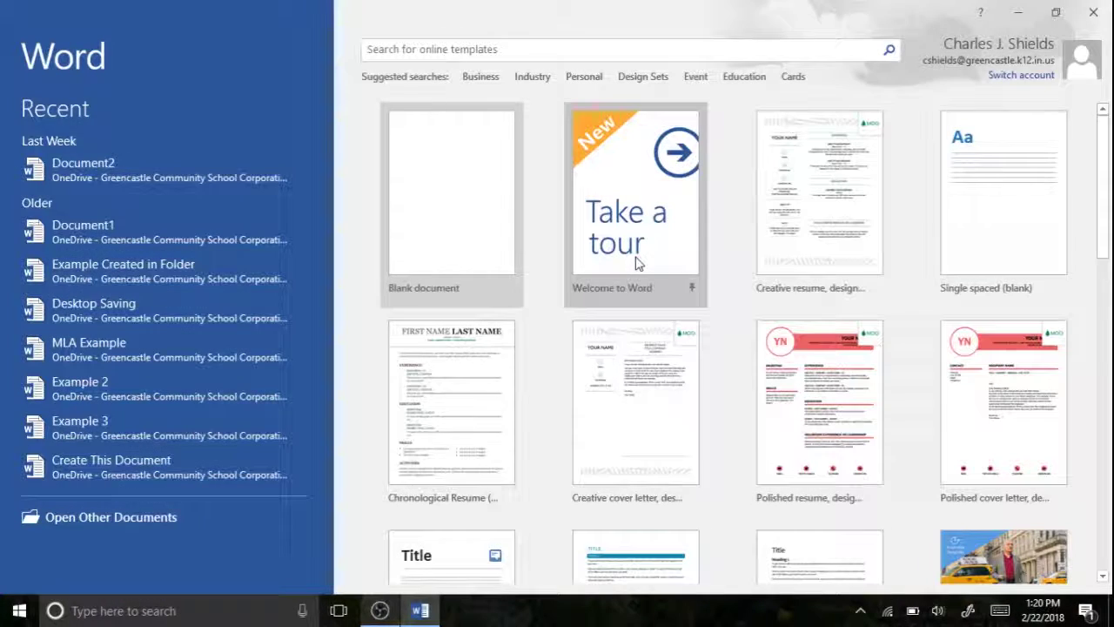
{"action": "left_click", "coordinate": [490, 396]}
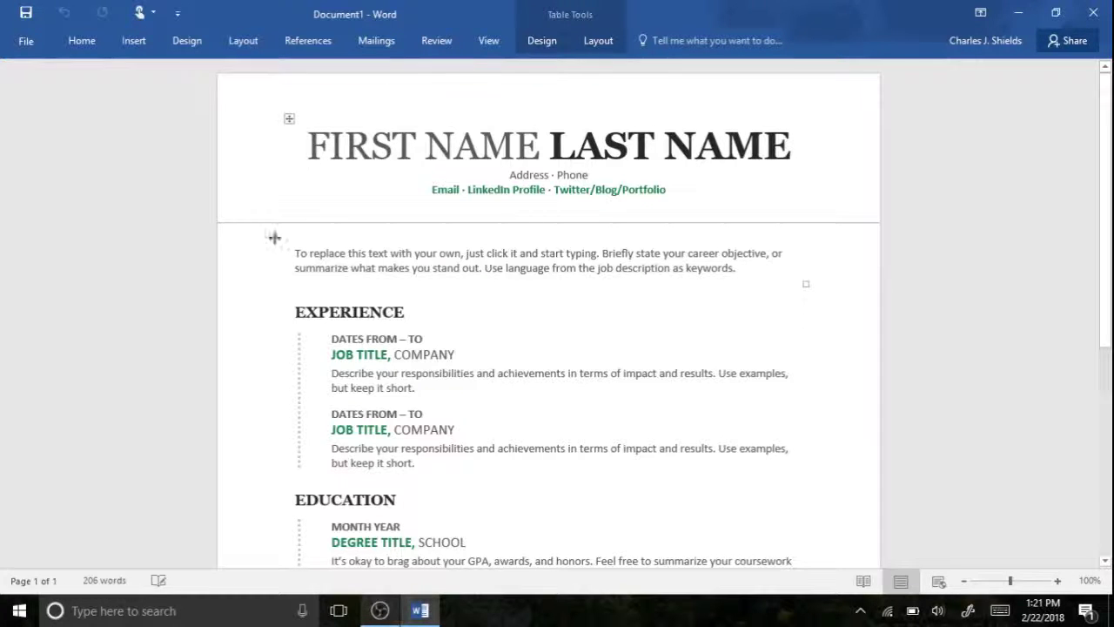
{"action": "left_click", "coordinate": [26, 43]}
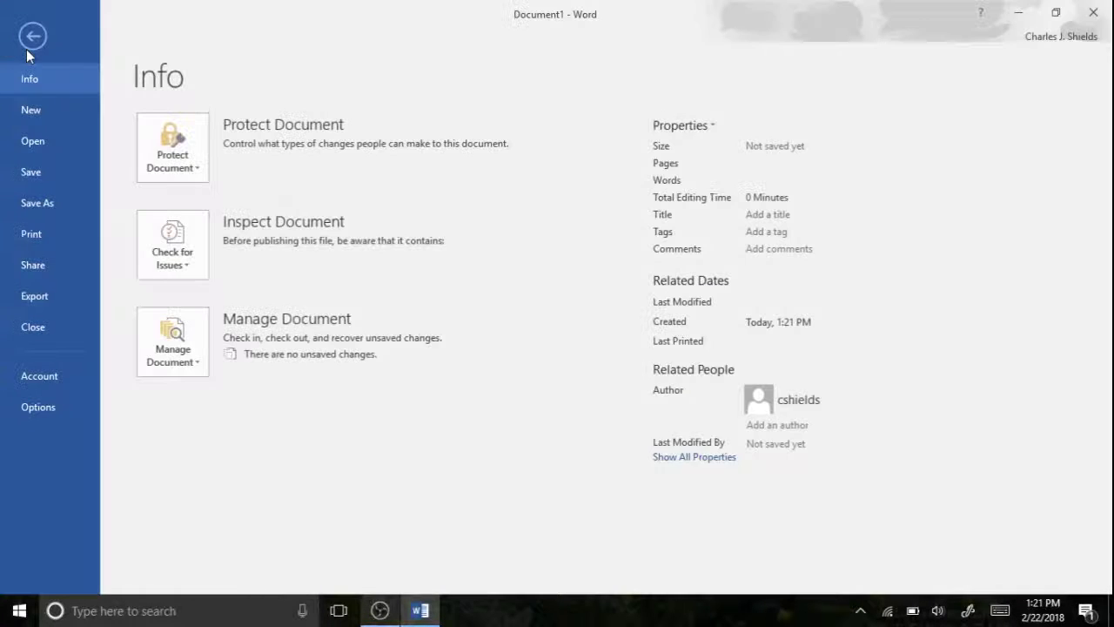
Open the Save As dialog on the OneDrive - Greencastle location
{"action": "left_click", "coordinate": [36, 174]}
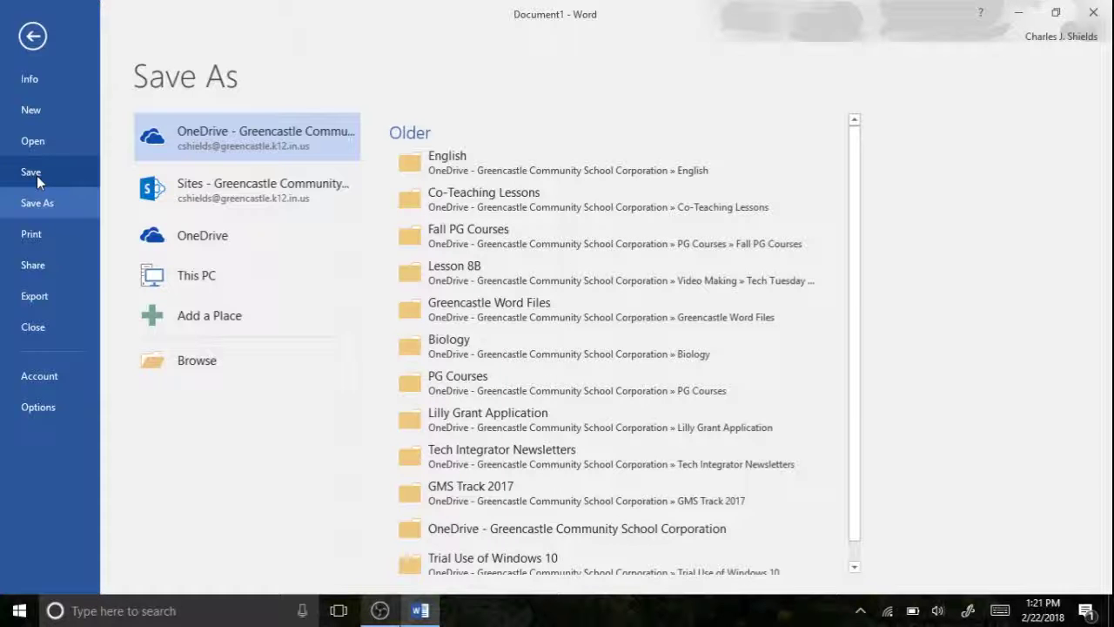
{"action": "left_click", "coordinate": [183, 135]}
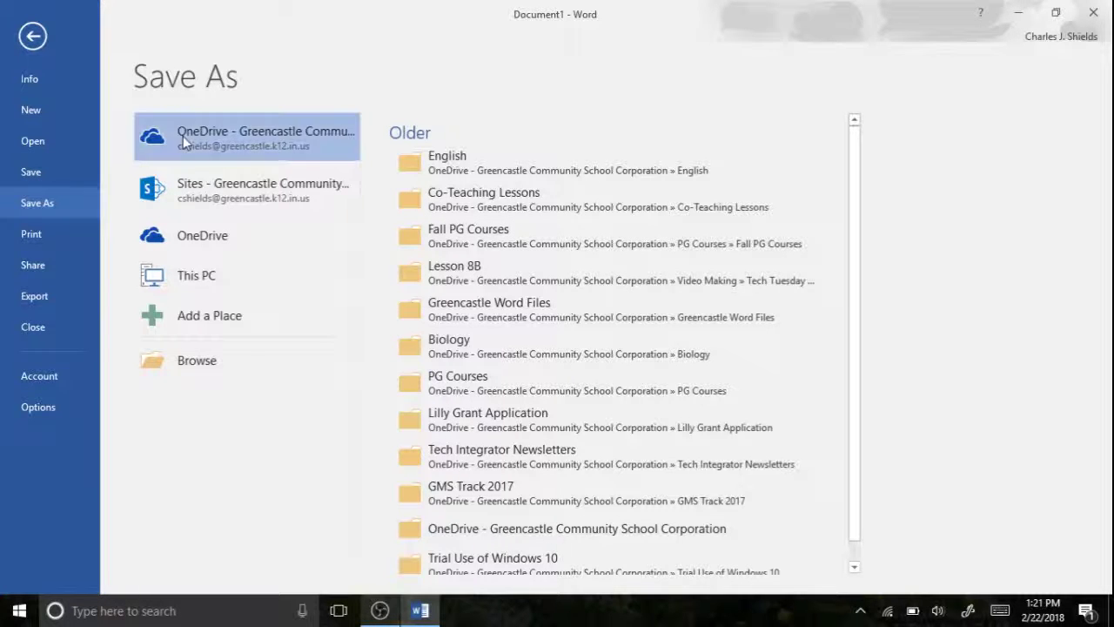
{"action": "left_click", "coordinate": [183, 135]}
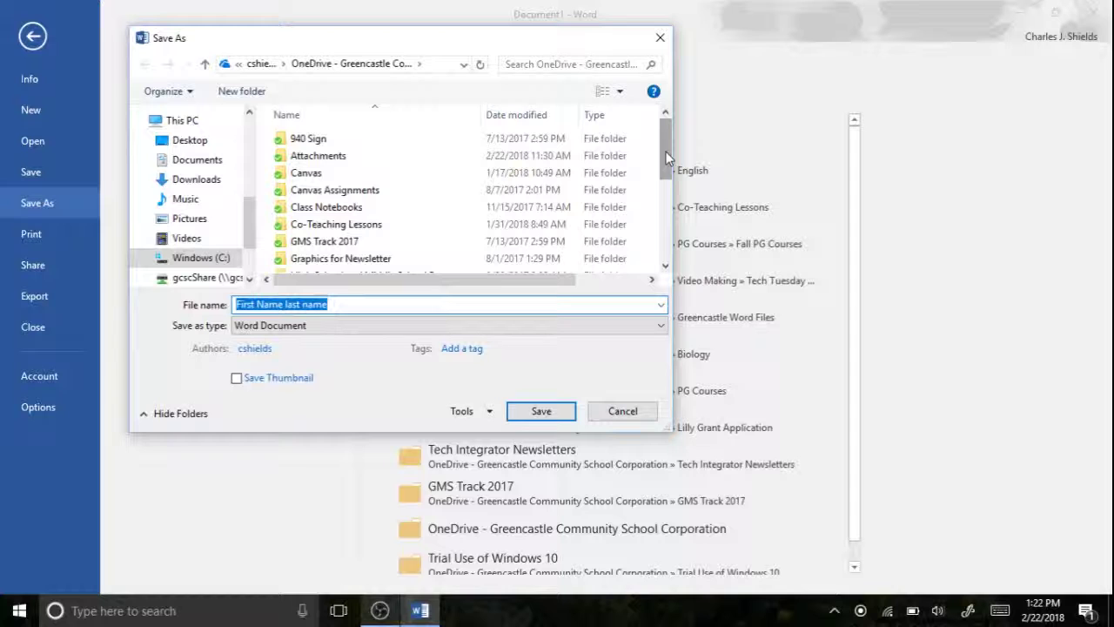
Create a new folder named 'Office Demo' in the OneDrive
{"action": "left_click_drag", "start_coordinate": [667, 160], "coordinate": [656, 224]}
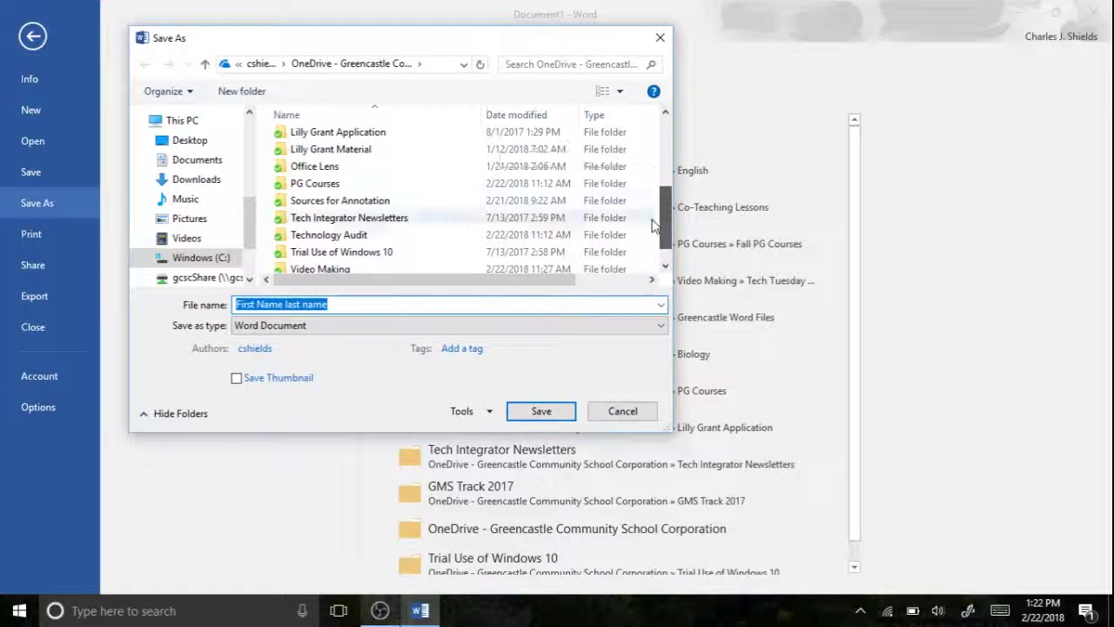
{"action": "left_click", "coordinate": [242, 91]}
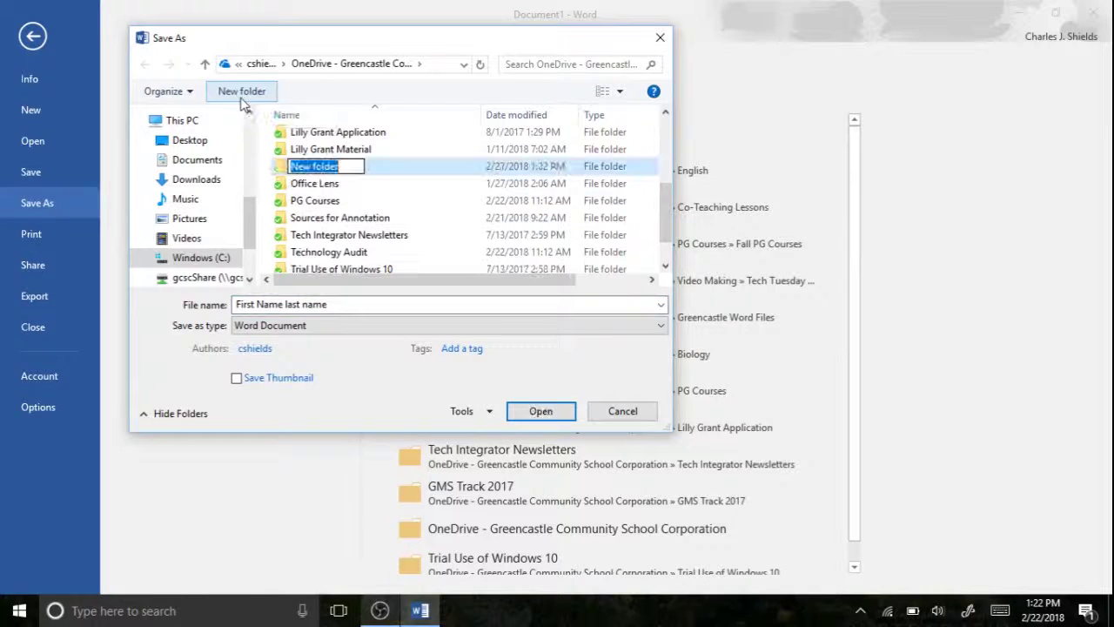
{"action": "type", "text": "Office "}
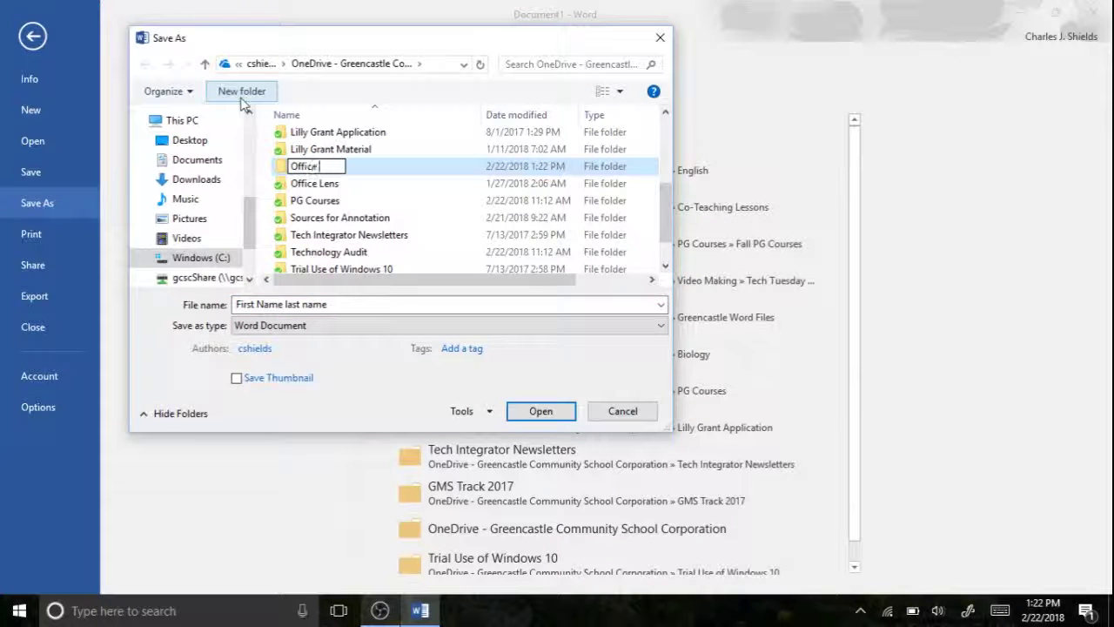
{"action": "type", "text": "Demo"}
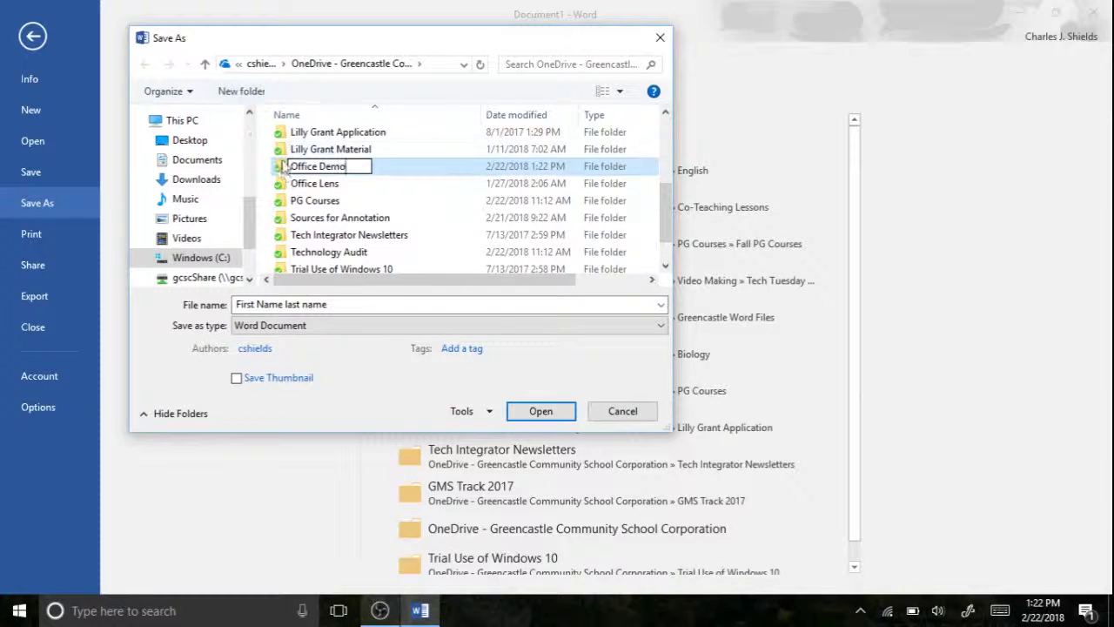
{"action": "key", "text": "Return"}
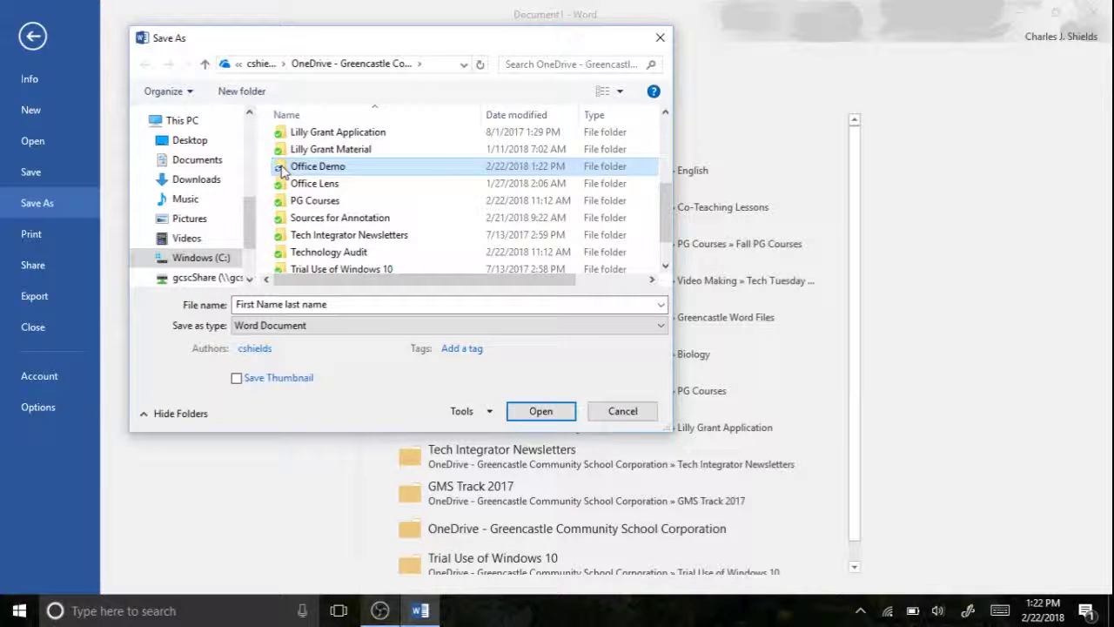
Inside Office Demo, save the résumé as 'Example Word File'
{"action": "double_click", "coordinate": [280, 168]}
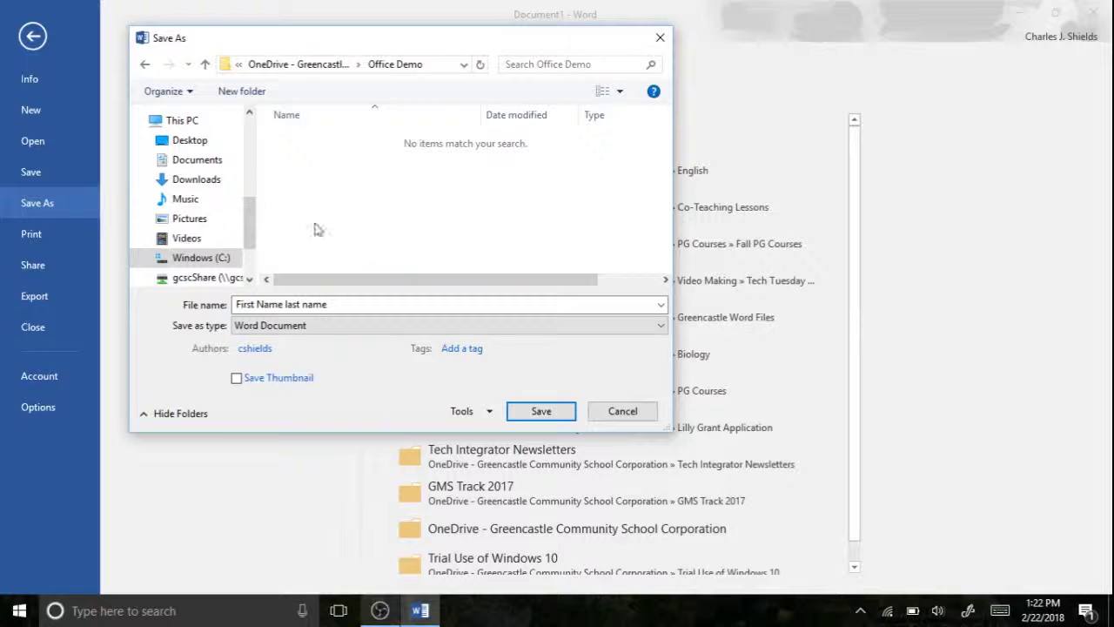
{"action": "left_click", "coordinate": [345, 308]}
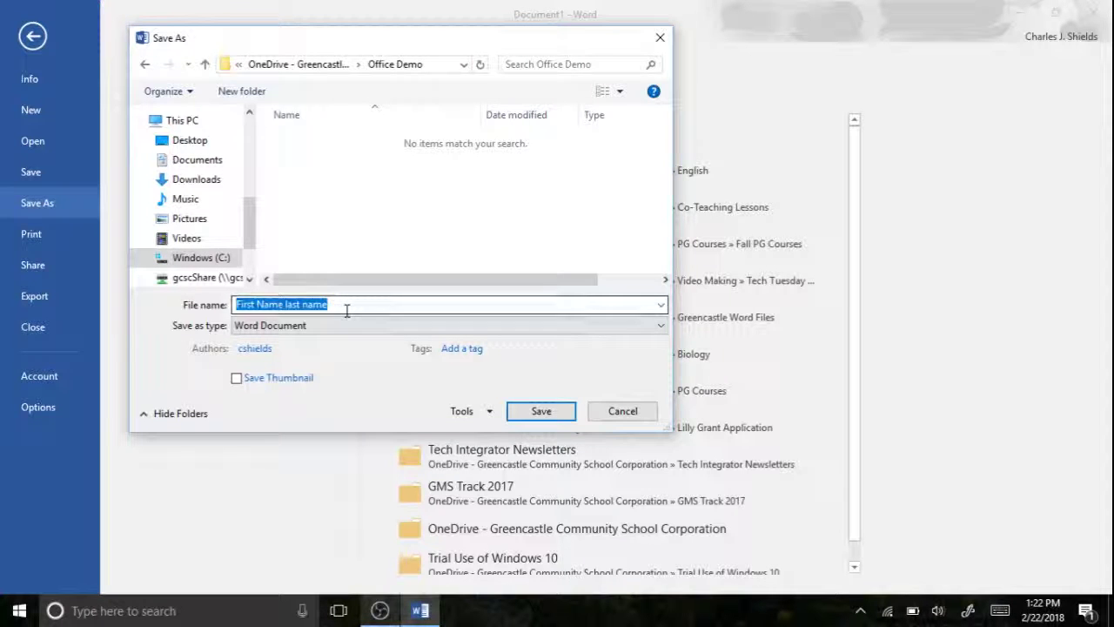
{"action": "key", "text": "BackSpace"}
{"action": "type", "text": "Example"}
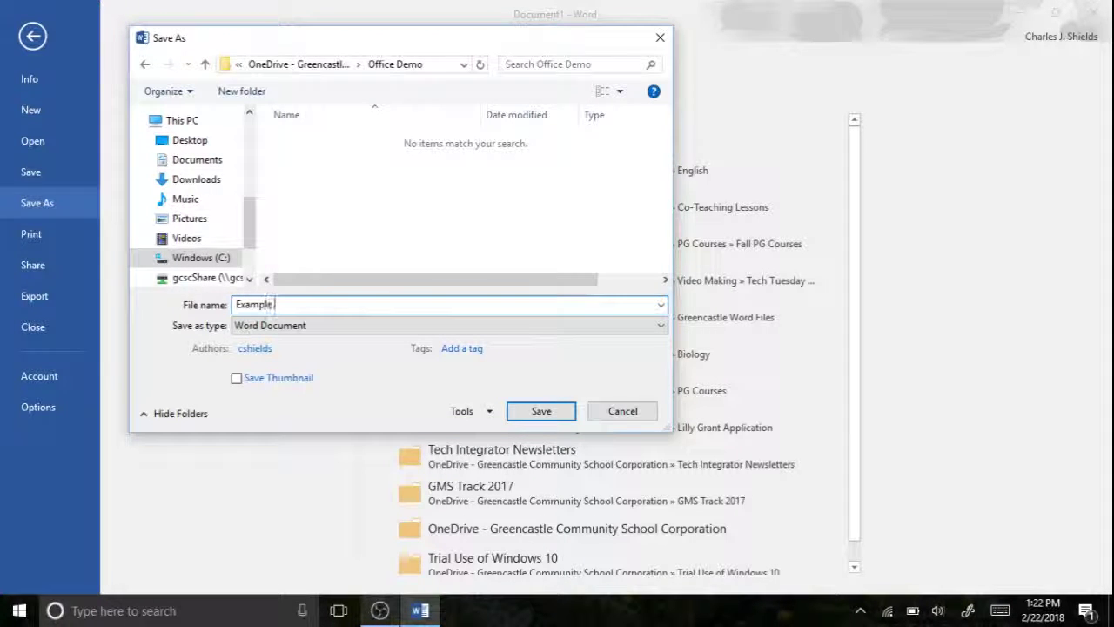
{"action": "type", "text": " Word File"}
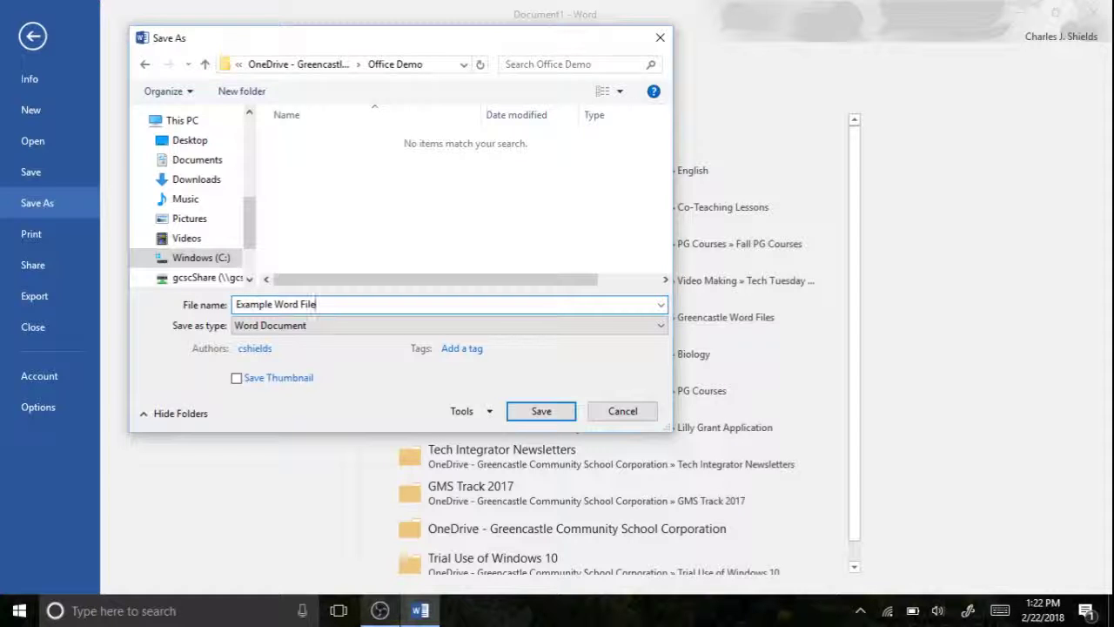
{"action": "left_click", "coordinate": [540, 416]}
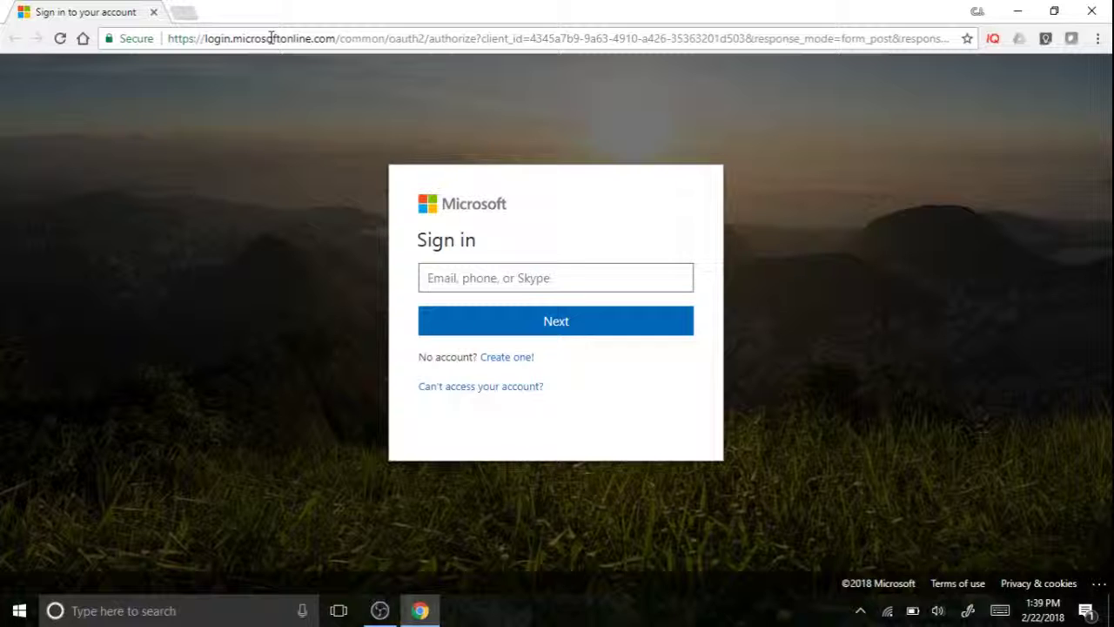
Sign in with the school account e-mail and password, choosing Yes to stay signed in
{"action": "left_click", "coordinate": [464, 290]}
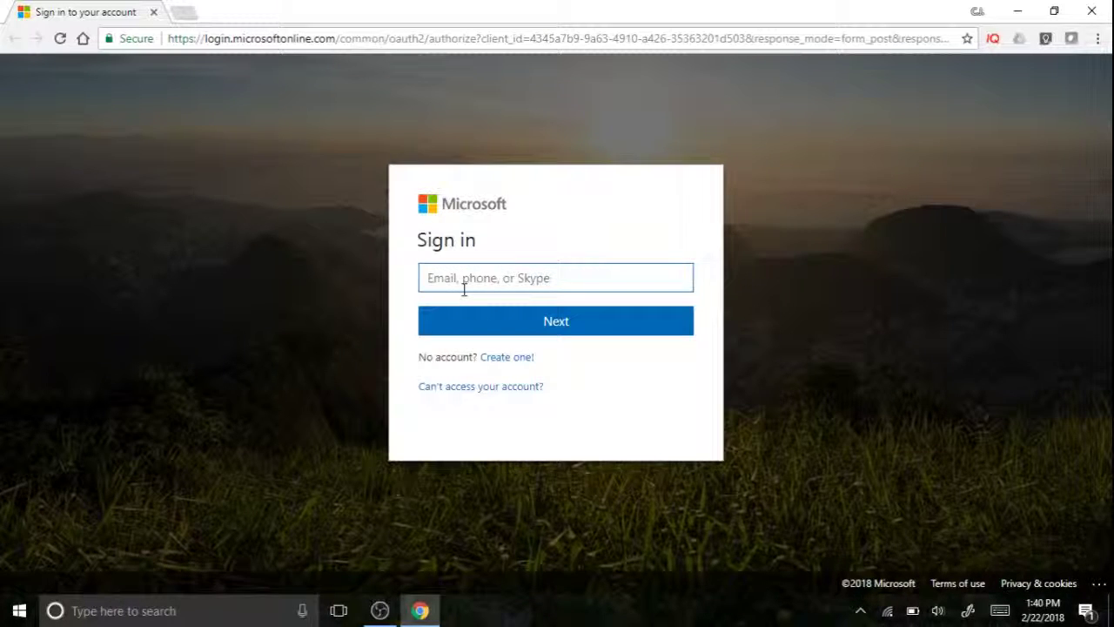
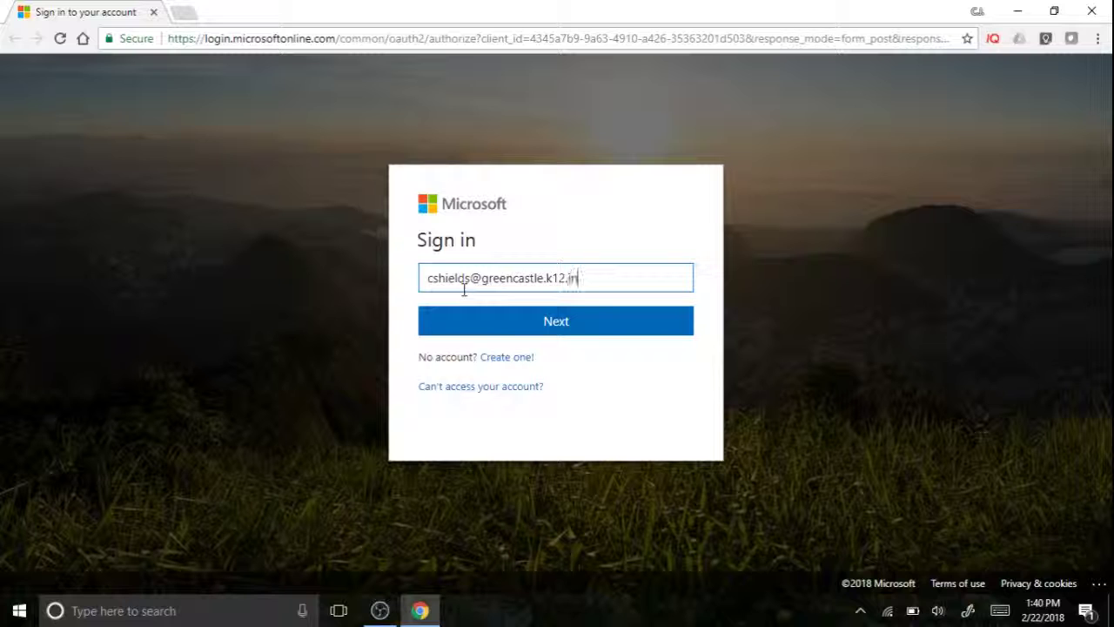
{"action": "key", "text": "Return"}
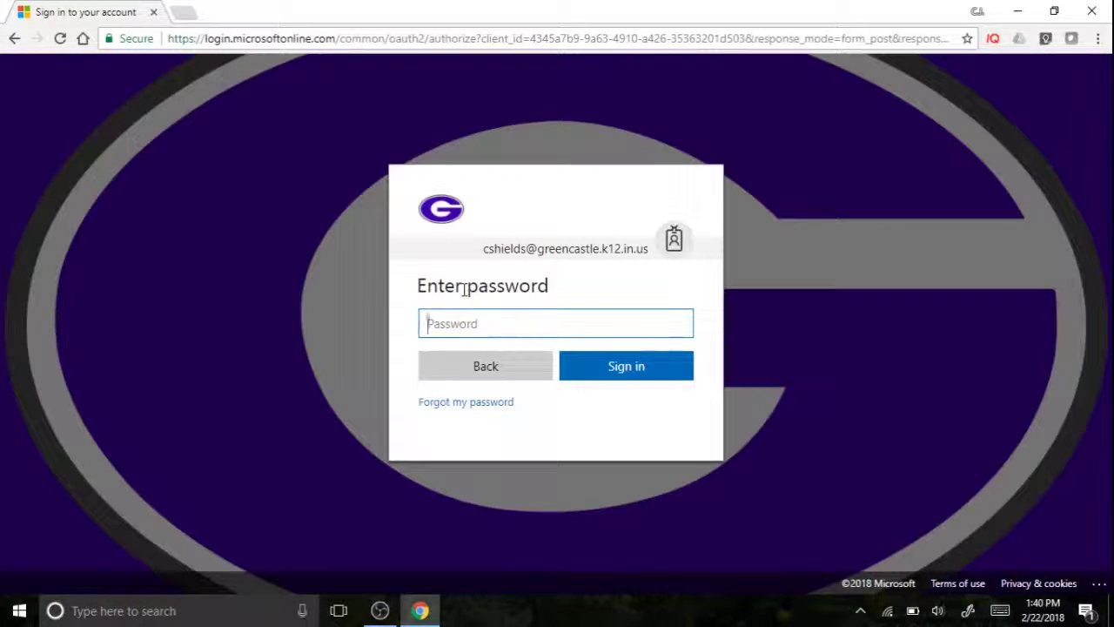
{"action": "type", "text": "•••••••••••••"}
{"action": "key", "text": "Return"}
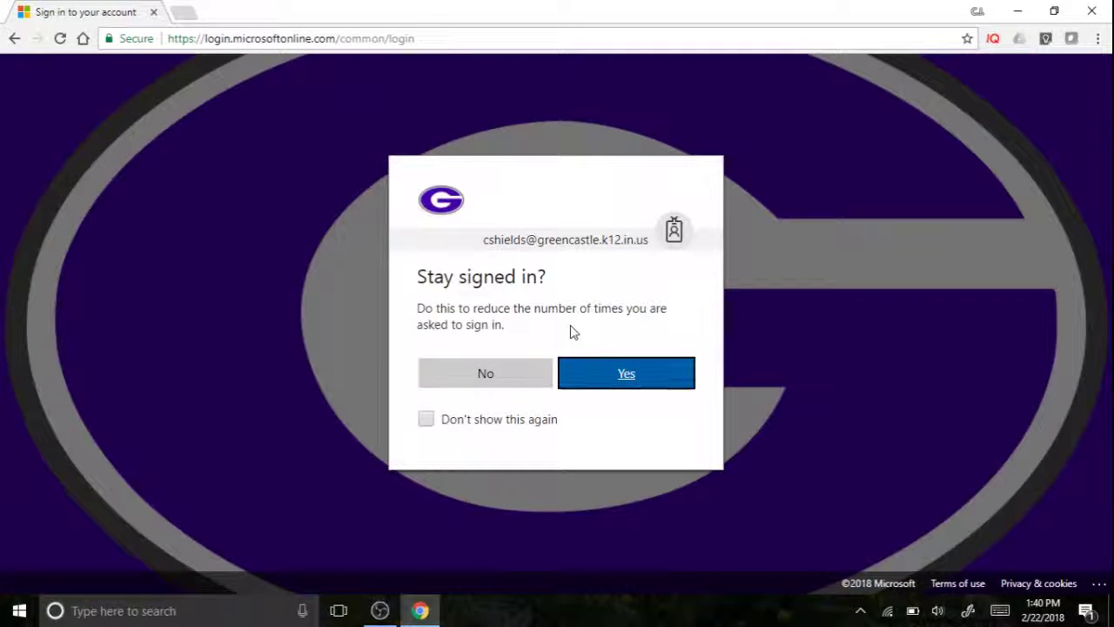
{"action": "left_click", "coordinate": [606, 373]}
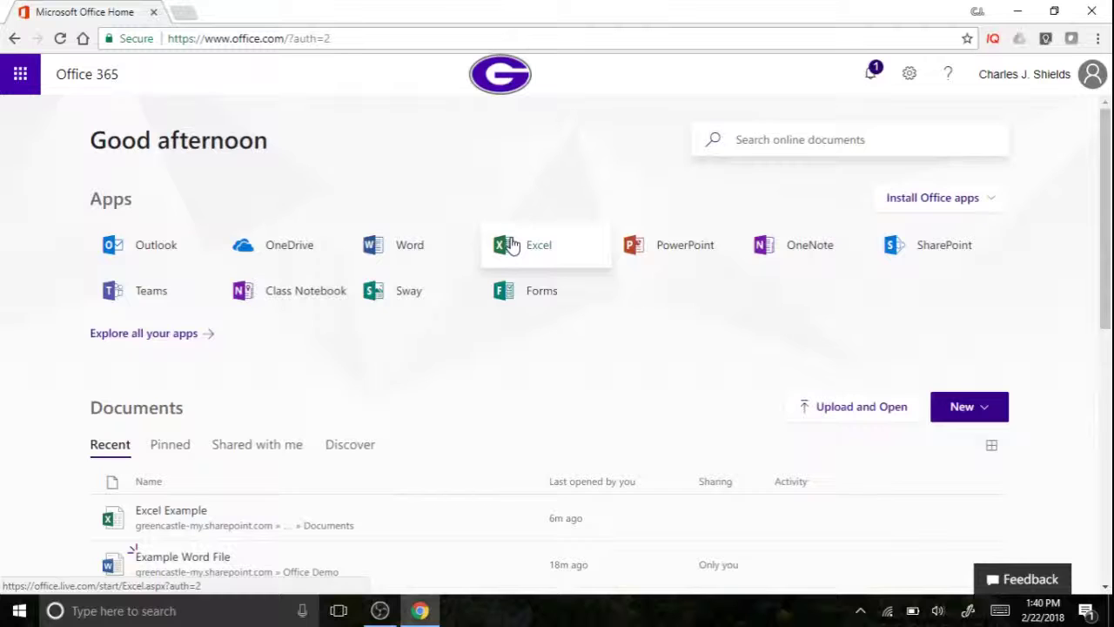
Launch Excel Online from its tile on the Office 365 home page
{"action": "left_click", "coordinate": [512, 246]}
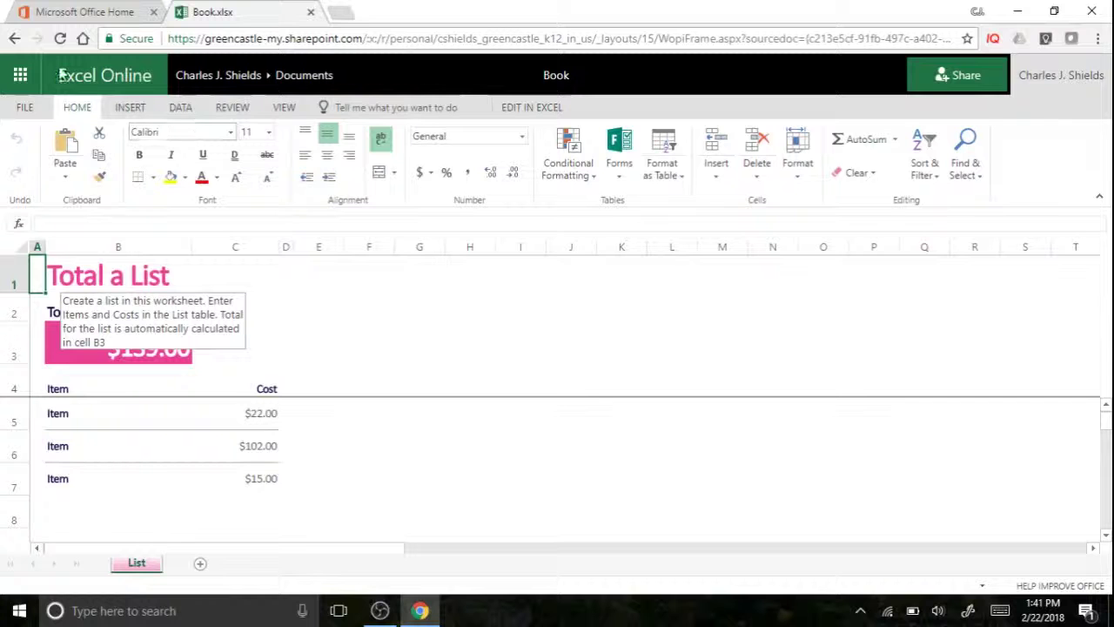
Open Book.xlsx's File menu, then go back to the Total a List sheet
{"action": "left_click", "coordinate": [26, 108]}
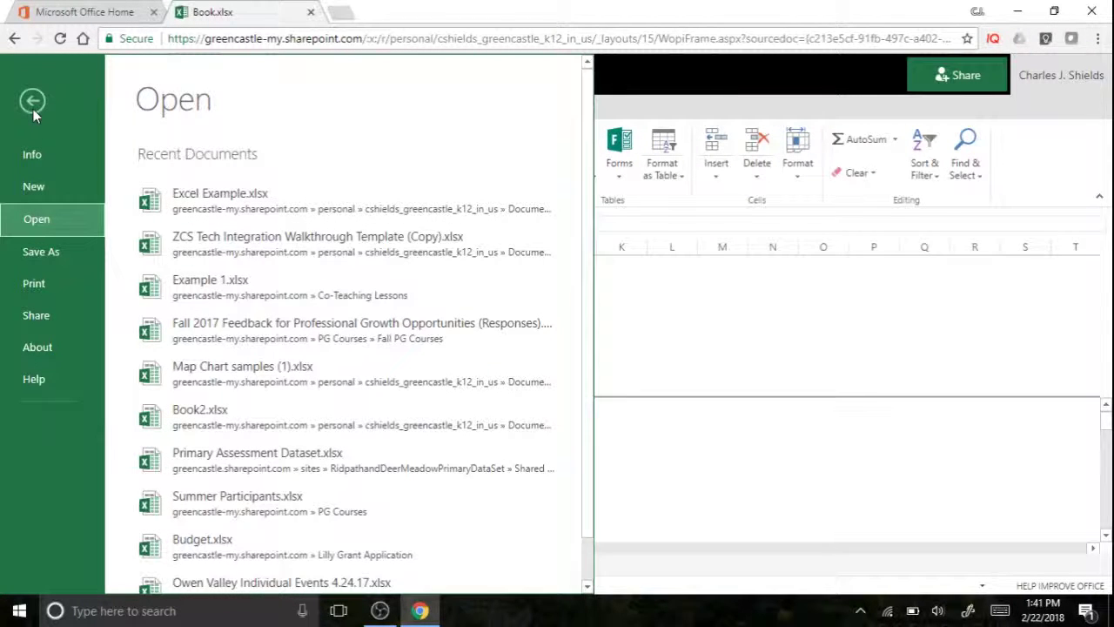
{"action": "left_click", "coordinate": [32, 102]}
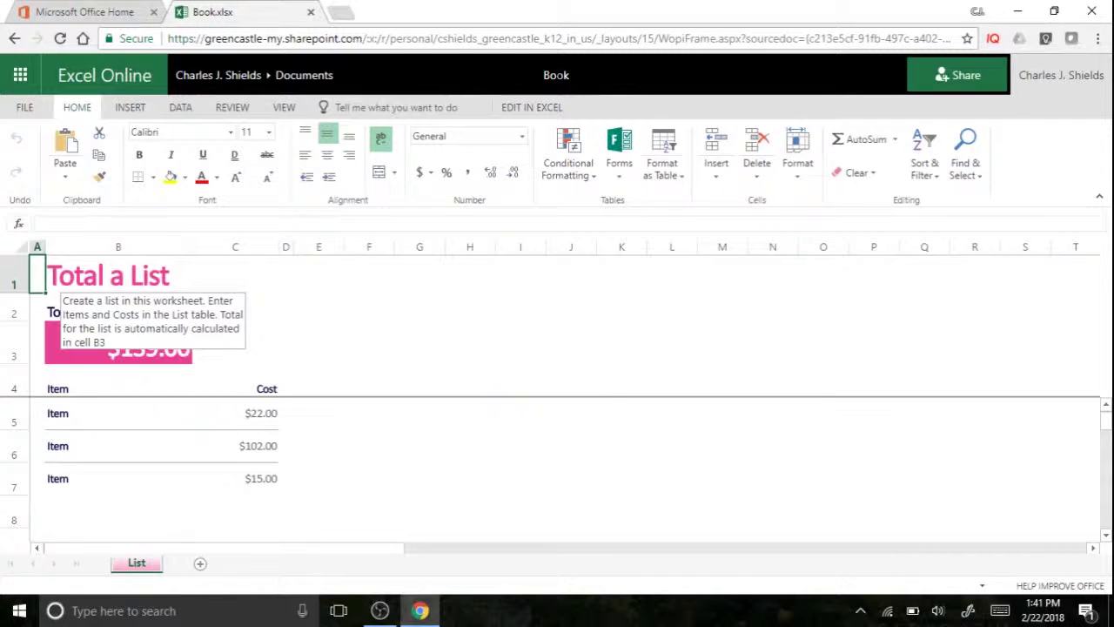
Retitle the workbook 'Excel Example' and close the Excel Online tab
{"action": "left_click", "coordinate": [561, 77]}
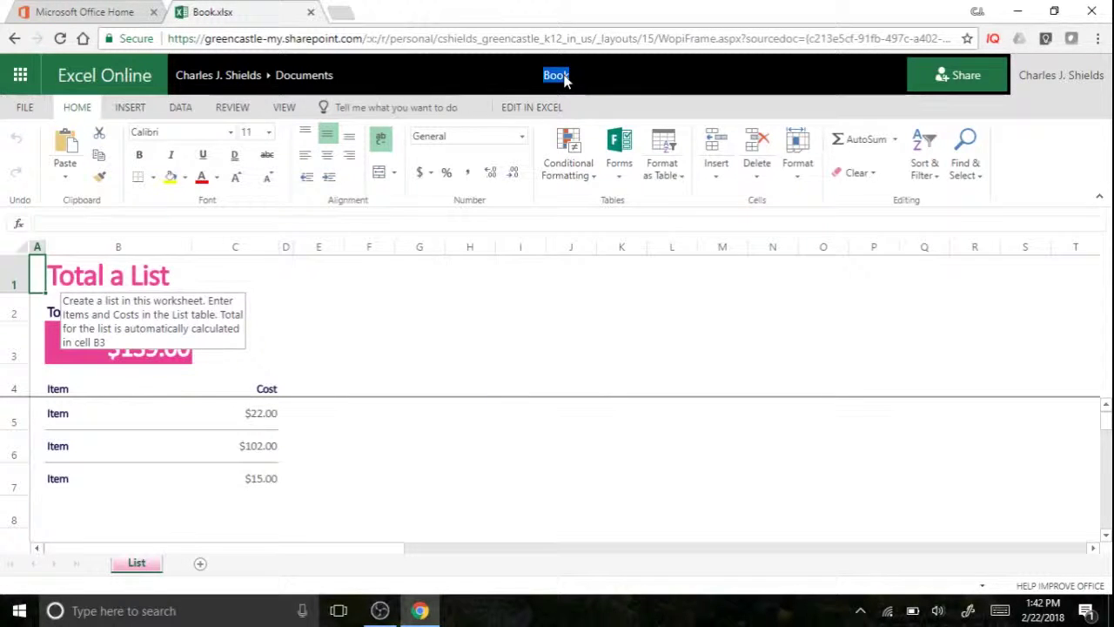
{"action": "key", "text": "BackSpace"}
{"action": "type", "text": "Excel"}
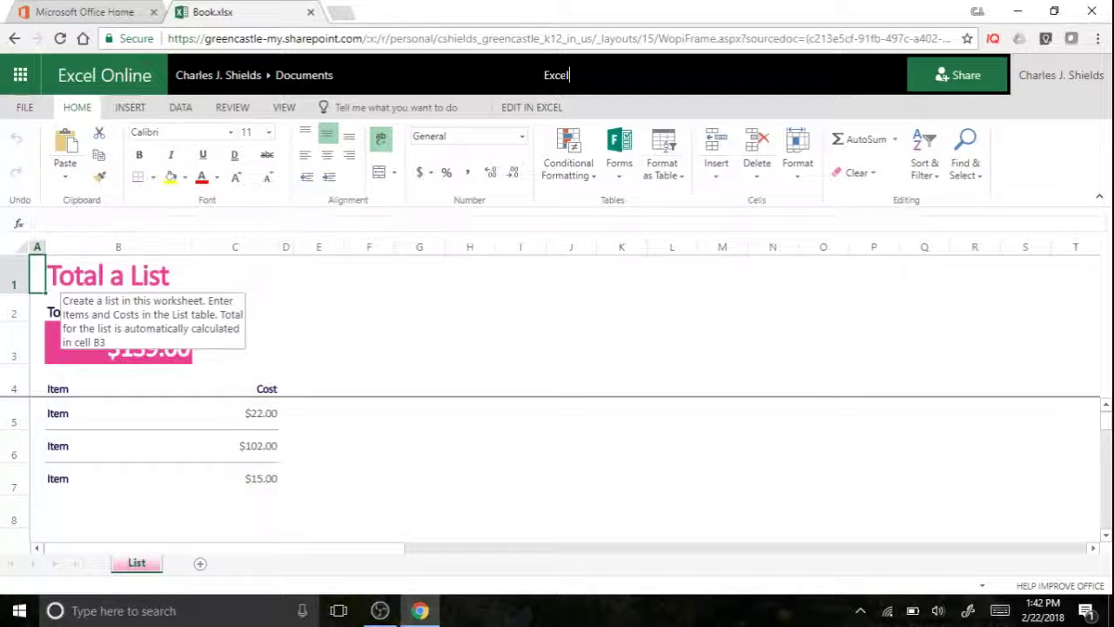
{"action": "key", "text": "BackSpace"}
{"action": "type", "text": "Example"}
{"action": "key", "text": "Return"}
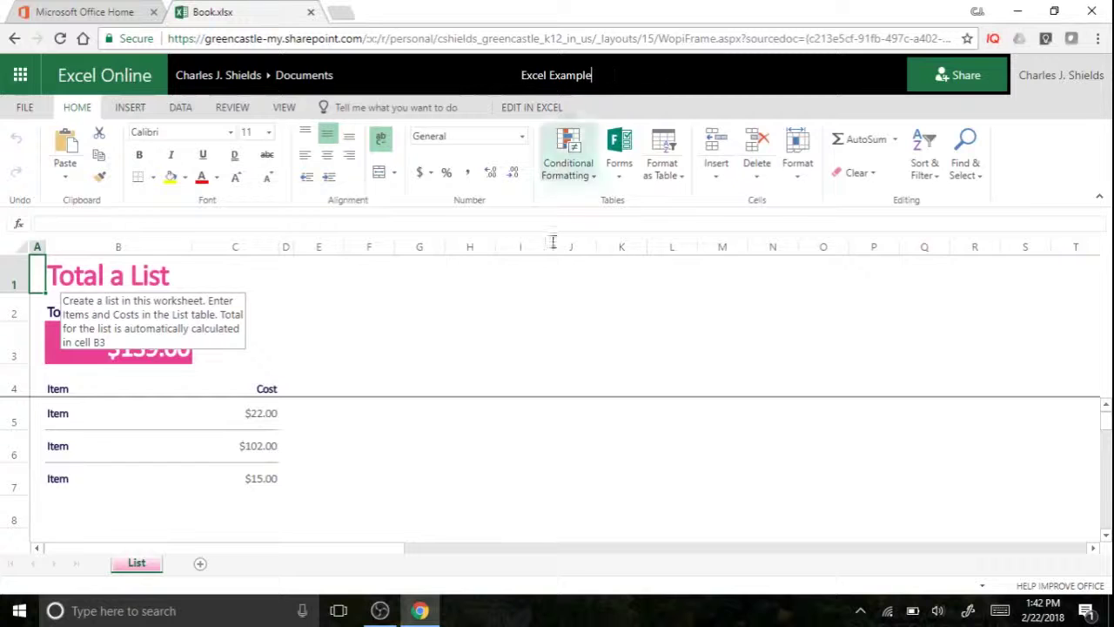
{"action": "left_click", "coordinate": [526, 347]}
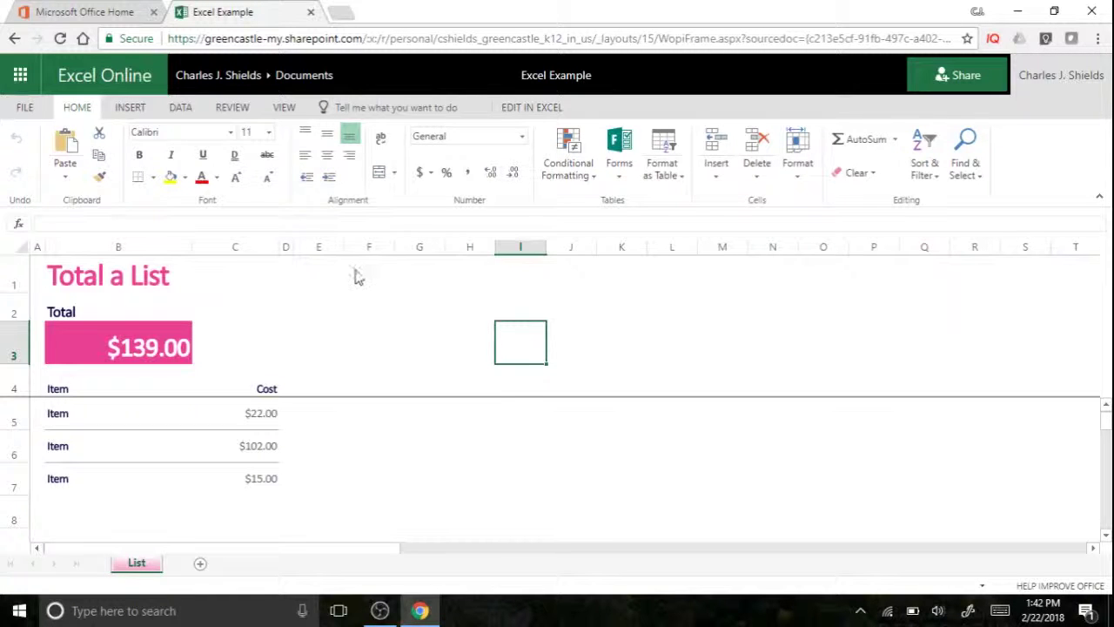
{"action": "left_click", "coordinate": [308, 12]}
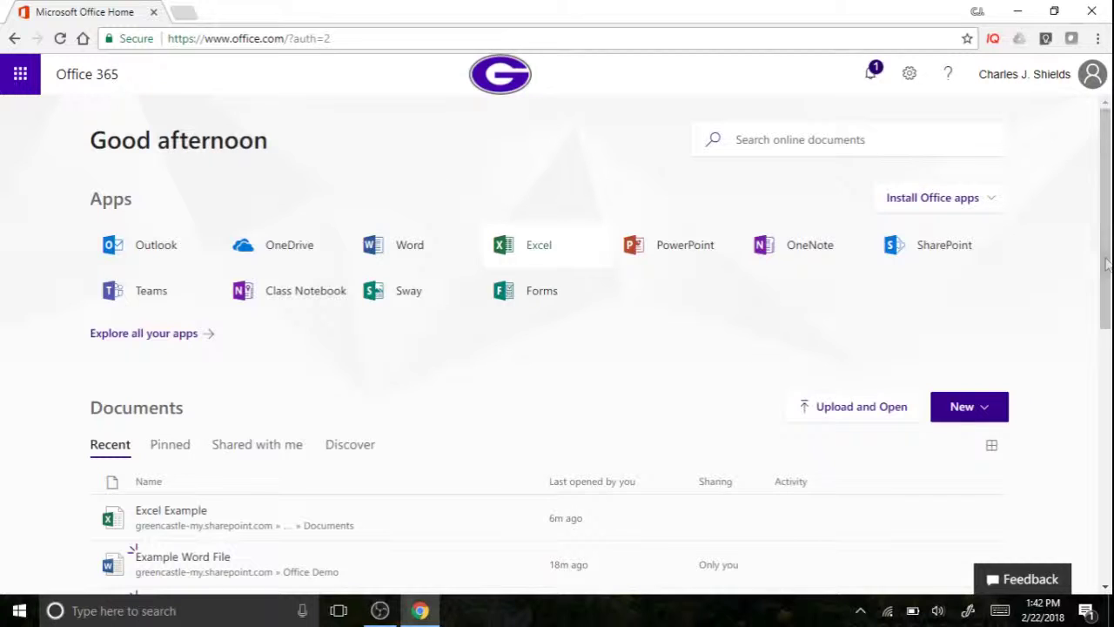
Scroll through the Office 365 page to reach OneDrive's Files view
{"action": "left_click_drag", "start_coordinate": [1105, 284], "coordinate": [1106, 363]}
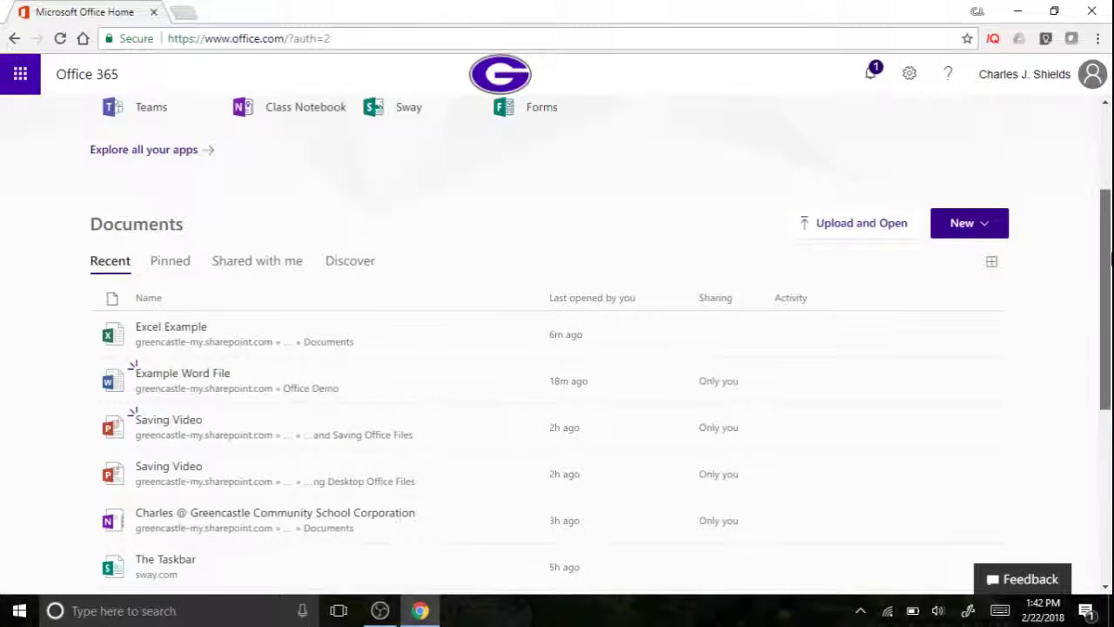
{"action": "left_click_drag", "start_coordinate": [1109, 260], "coordinate": [1108, 167]}
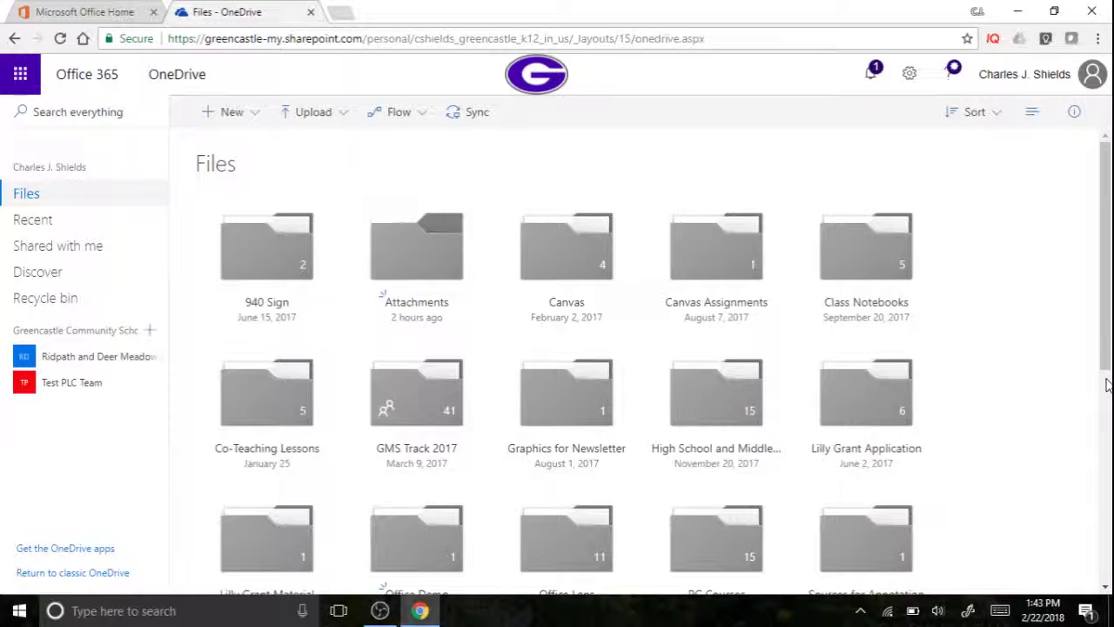
{"action": "left_click_drag", "start_coordinate": [1104, 352], "coordinate": [1104, 421]}
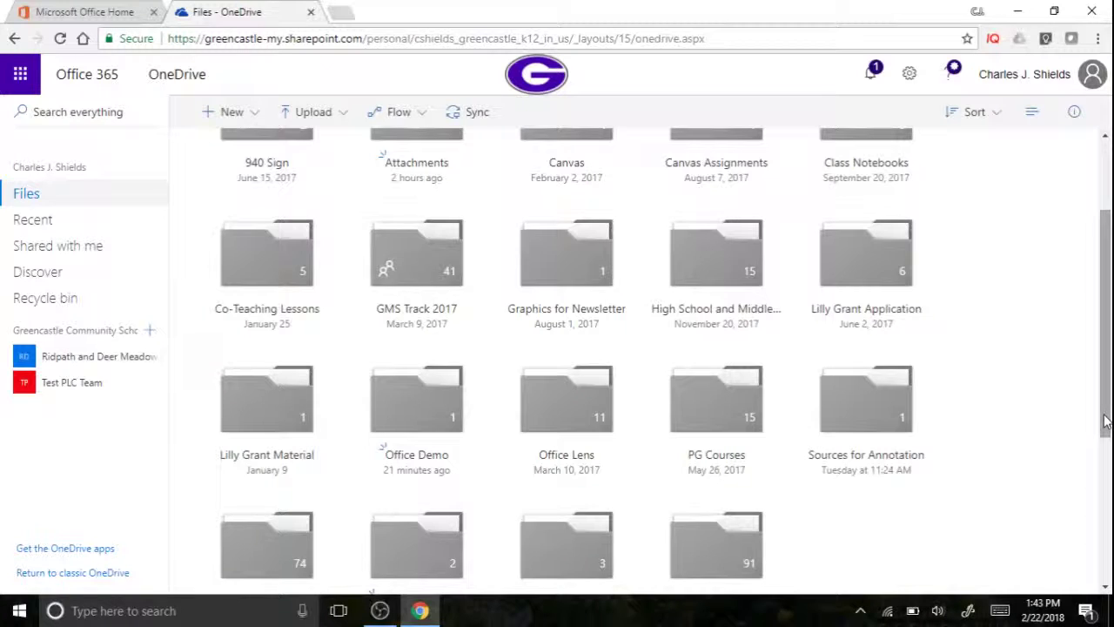
{"action": "left_click", "coordinate": [416, 406]}
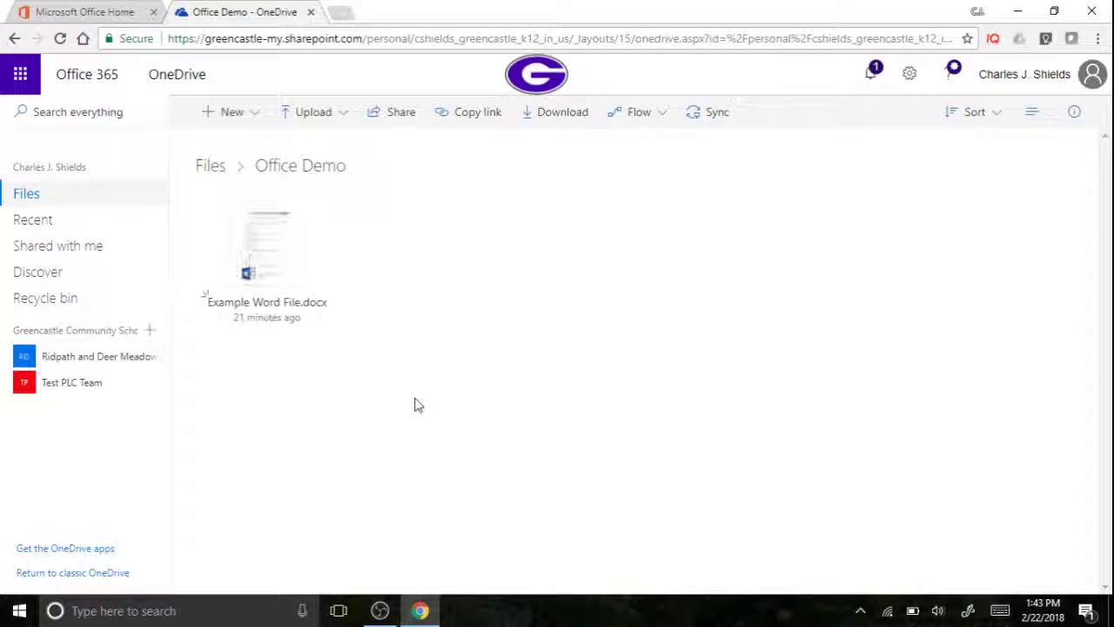
{"action": "left_click", "coordinate": [216, 176]}
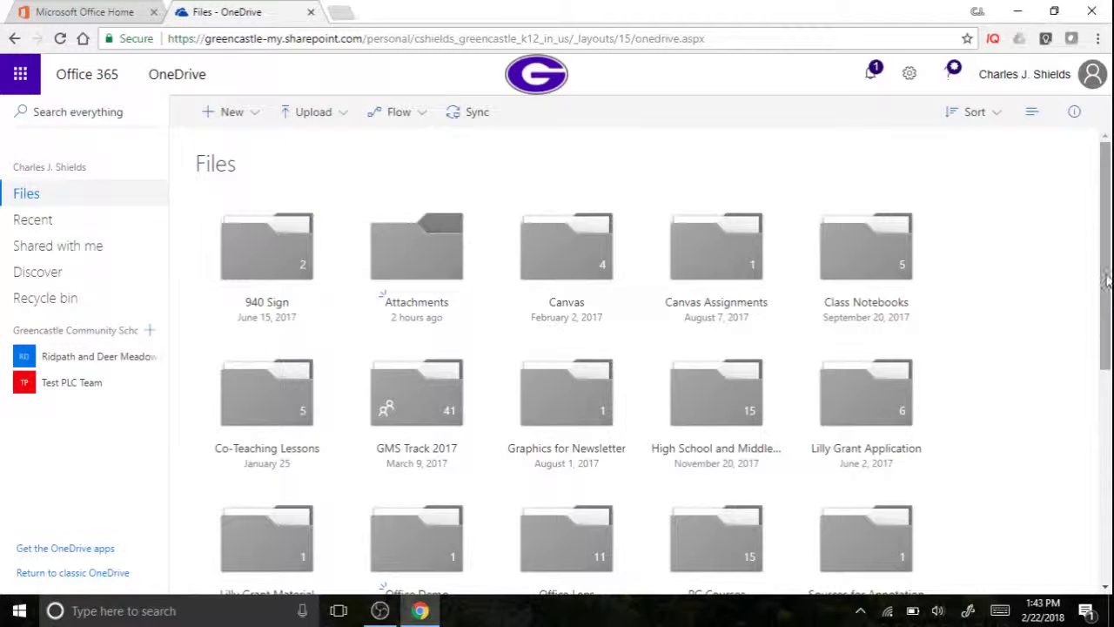
Relocate Excel Example.xlsx with Move to, choosing Office Demo as the destination
{"action": "scroll", "coordinate": [1105, 298], "scroll_direction": "down", "scroll_amount": 1}
{"action": "left_click_drag", "start_coordinate": [1105, 299], "coordinate": [1095, 492]}
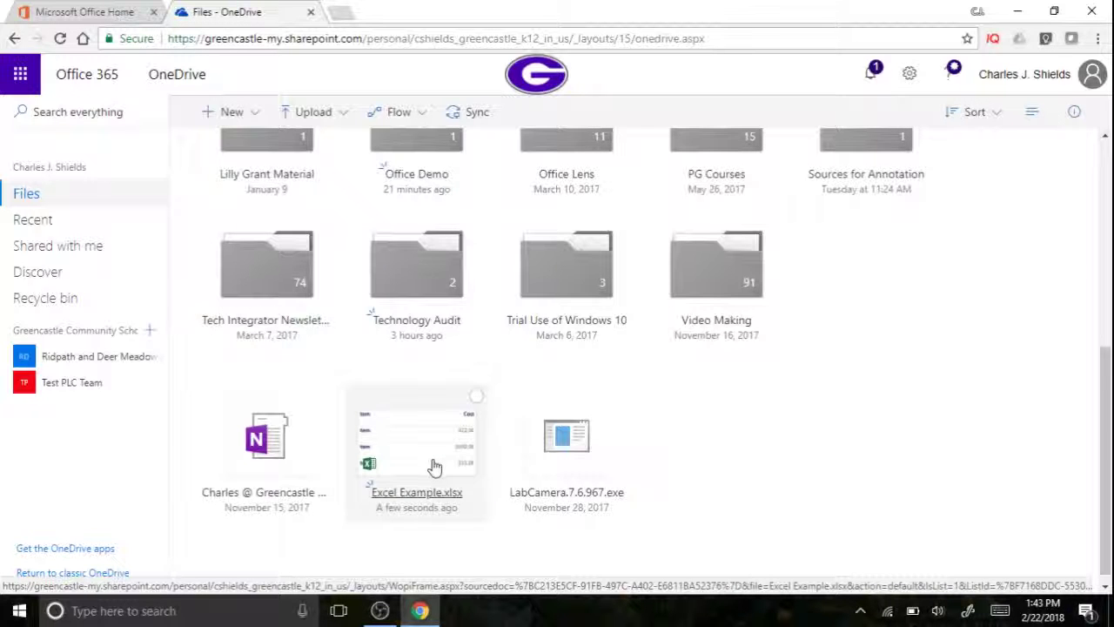
{"action": "left_click_drag", "start_coordinate": [434, 468], "coordinate": [428, 463]}
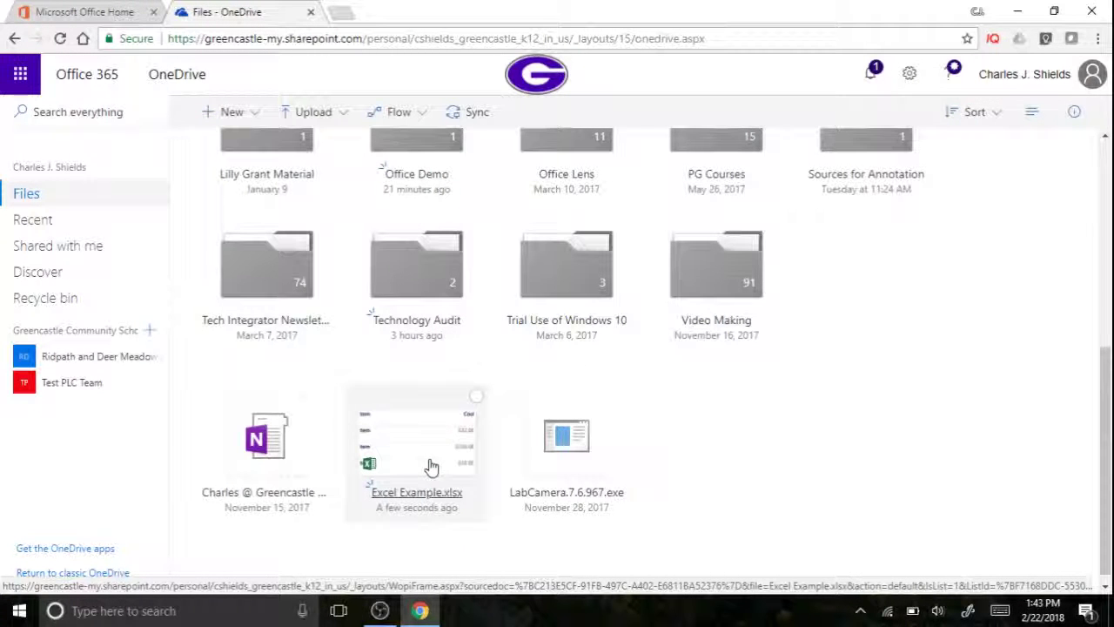
{"action": "left_click", "coordinate": [475, 398]}
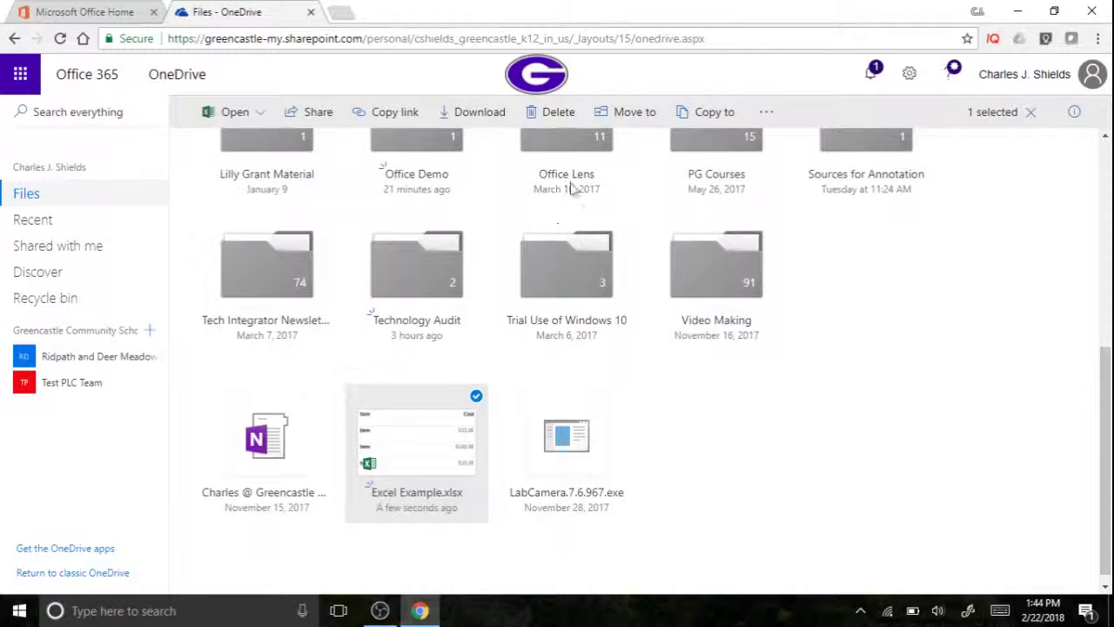
{"action": "left_click", "coordinate": [620, 113]}
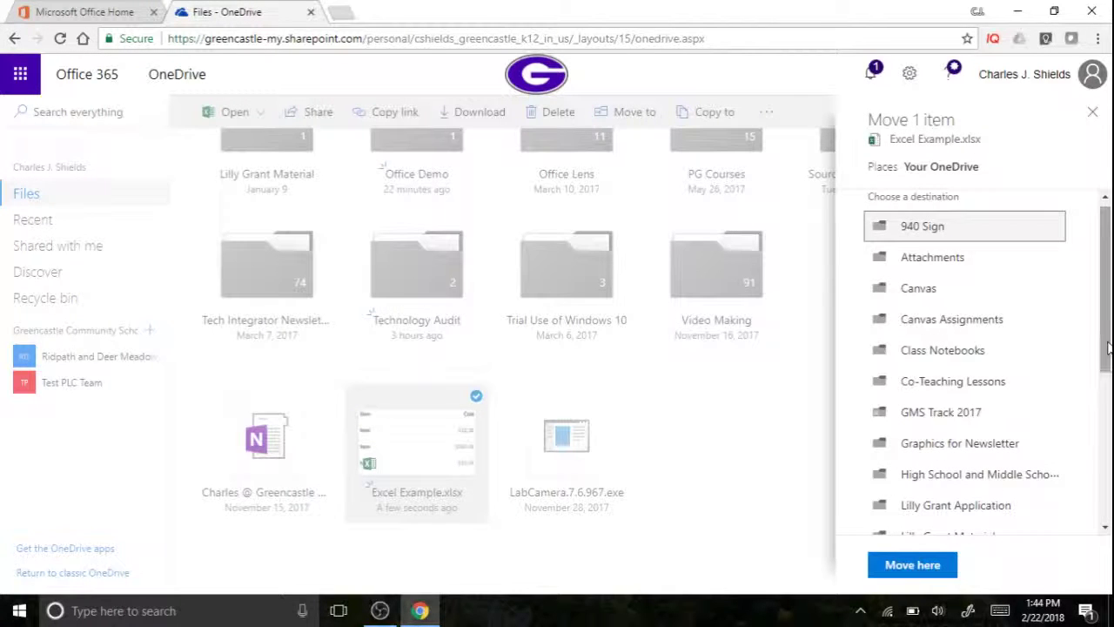
{"action": "left_click_drag", "start_coordinate": [1108, 348], "coordinate": [1099, 493]}
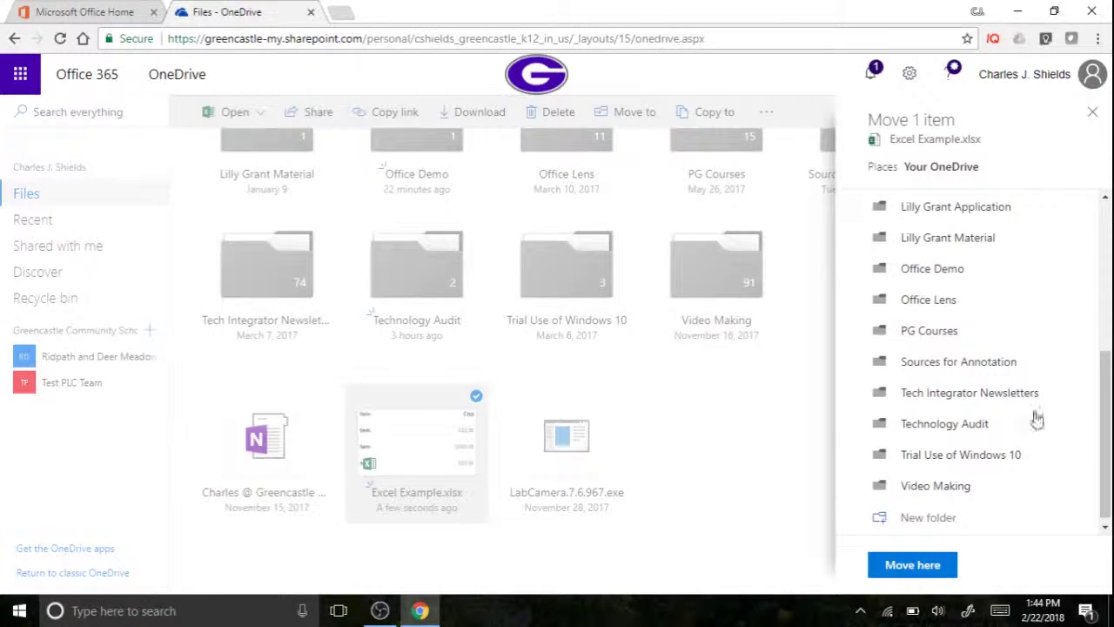
{"action": "left_click", "coordinate": [964, 275]}
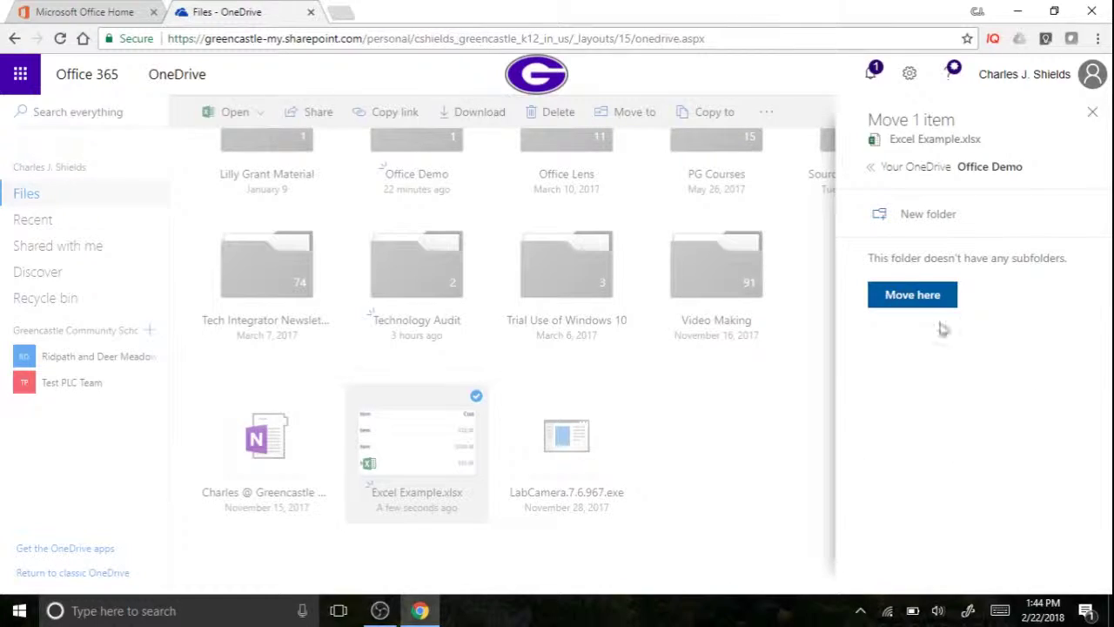
{"action": "left_click", "coordinate": [910, 294]}
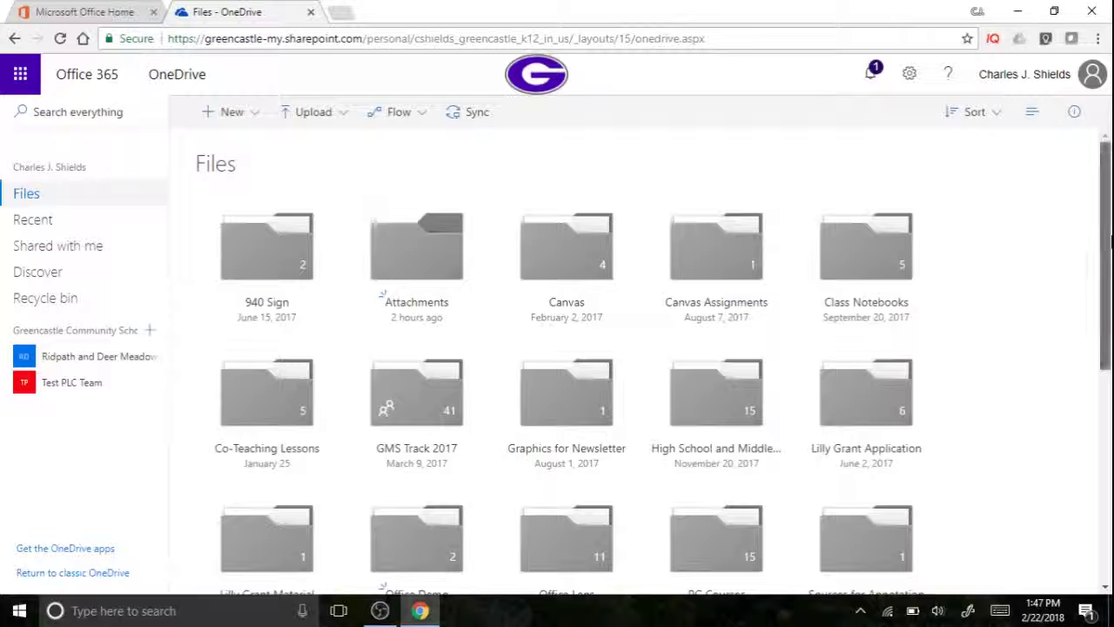
Open the Office Demo folder tile to show Example Word File.docx and Excel Example.xlsx
{"action": "scroll", "coordinate": [495, 350], "scroll_direction": "down", "scroll_amount": 2}
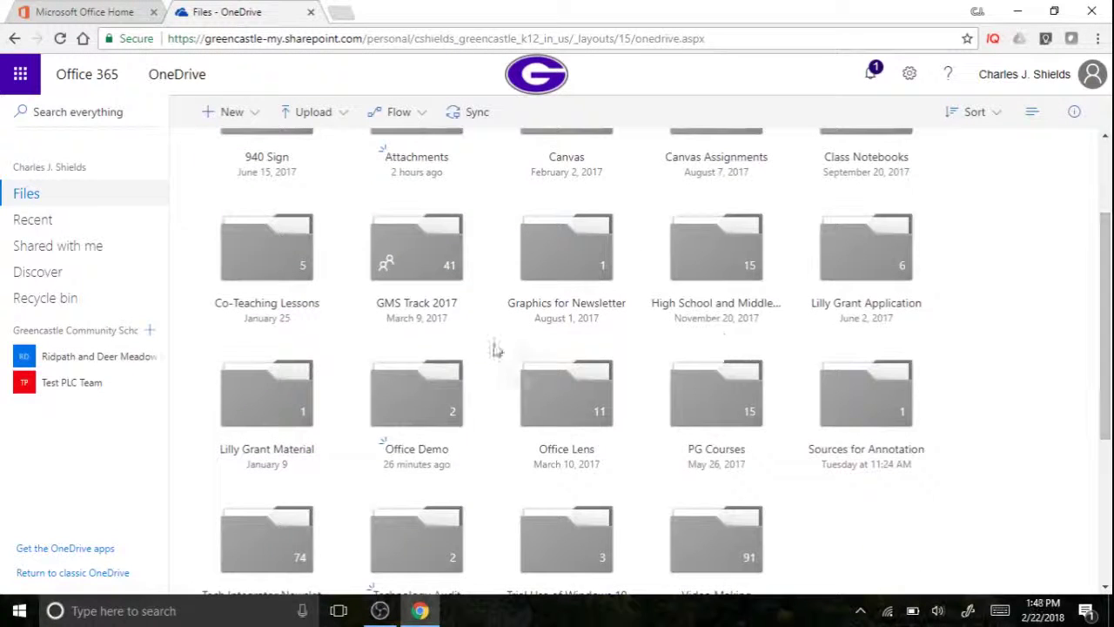
{"action": "left_click", "coordinate": [429, 396]}
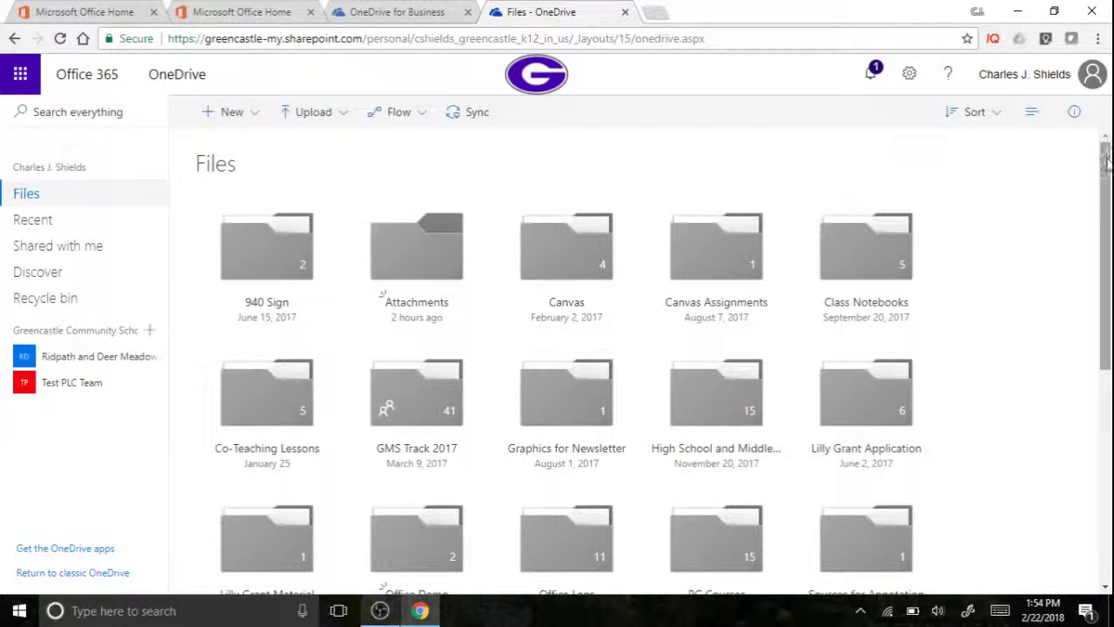
{"action": "scroll", "coordinate": [1107, 201], "scroll_direction": "down", "scroll_amount": 2}
{"action": "scroll", "coordinate": [1107, 200], "scroll_direction": "down", "scroll_amount": 2}
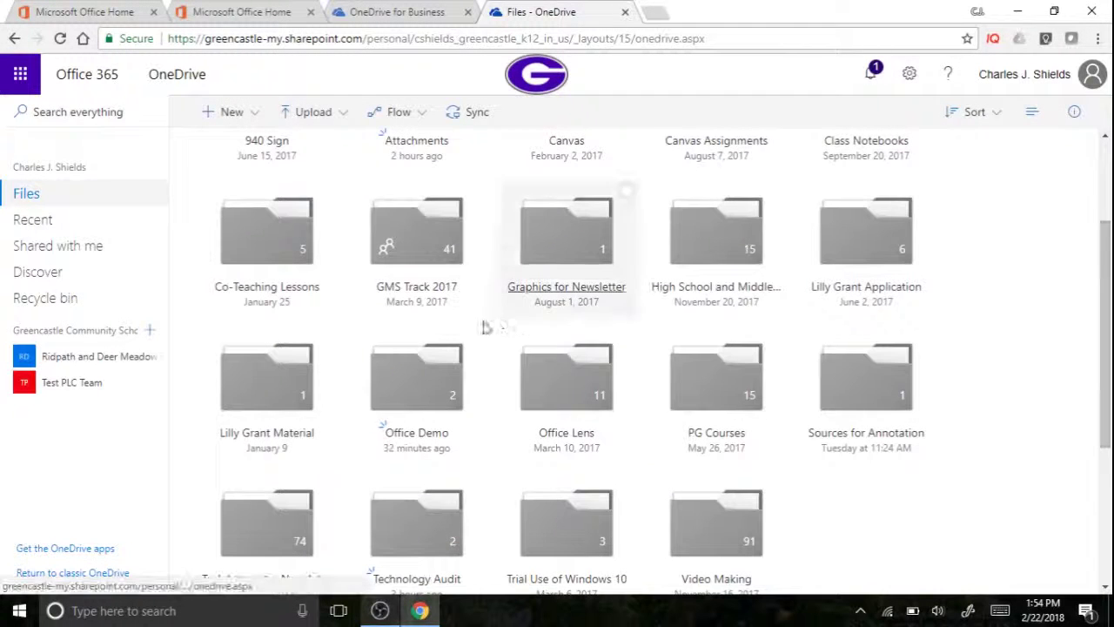
{"action": "left_click", "coordinate": [425, 376]}
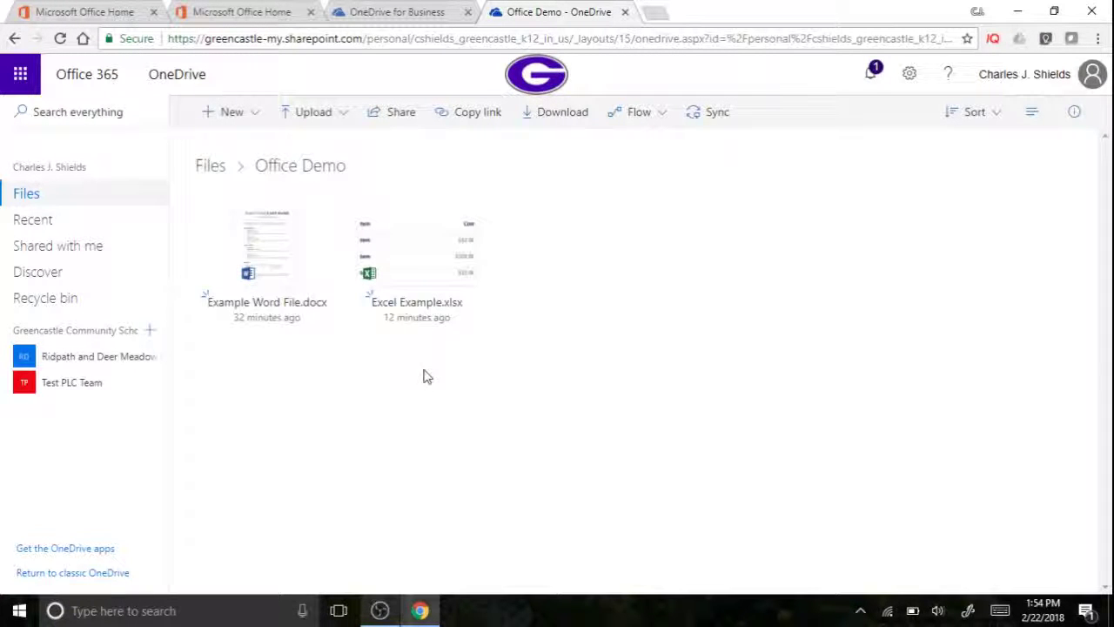
In the Office Demo folder, bring up the New file-type list, then dismiss it
{"action": "left_click", "coordinate": [257, 116]}
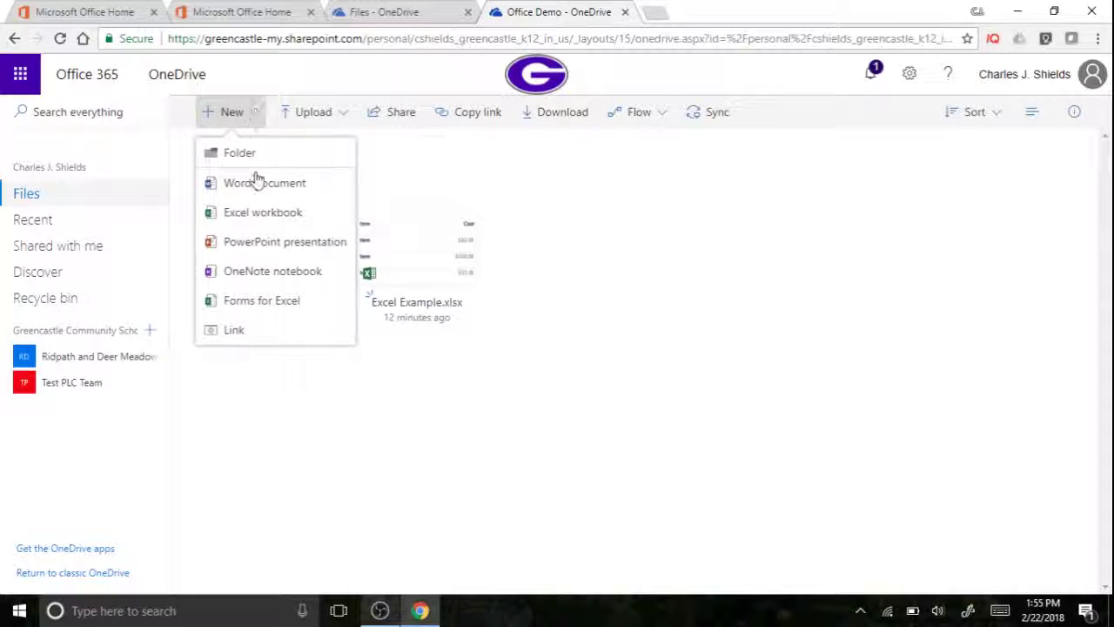
{"action": "key", "text": "Escape"}
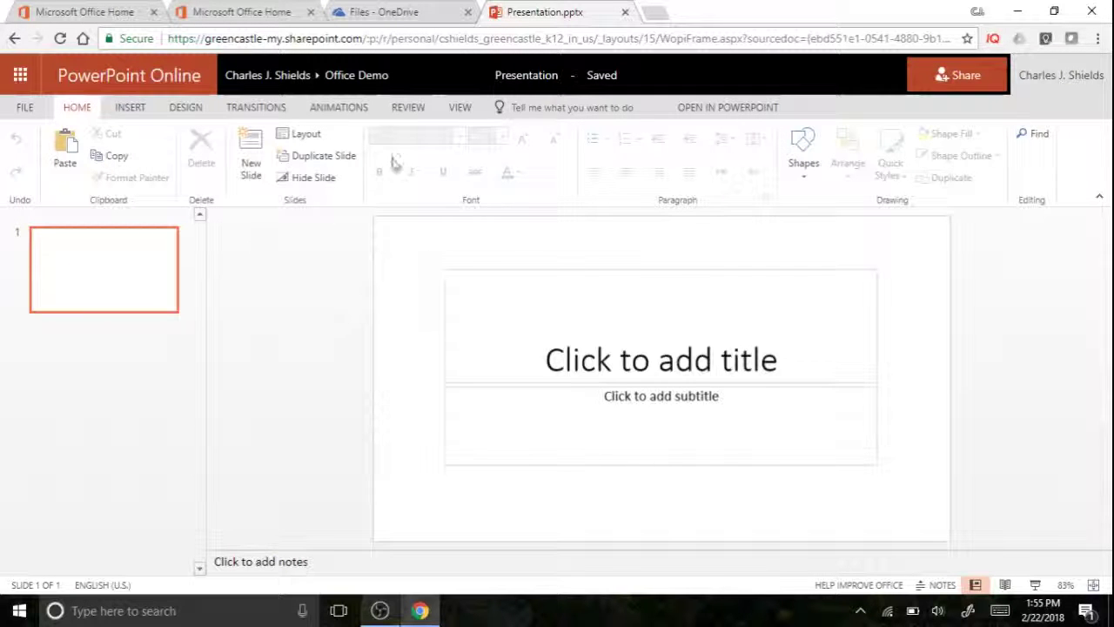
Rename the presentation from Presentation to 'Example PowerPoint'
{"action": "left_click", "coordinate": [532, 75]}
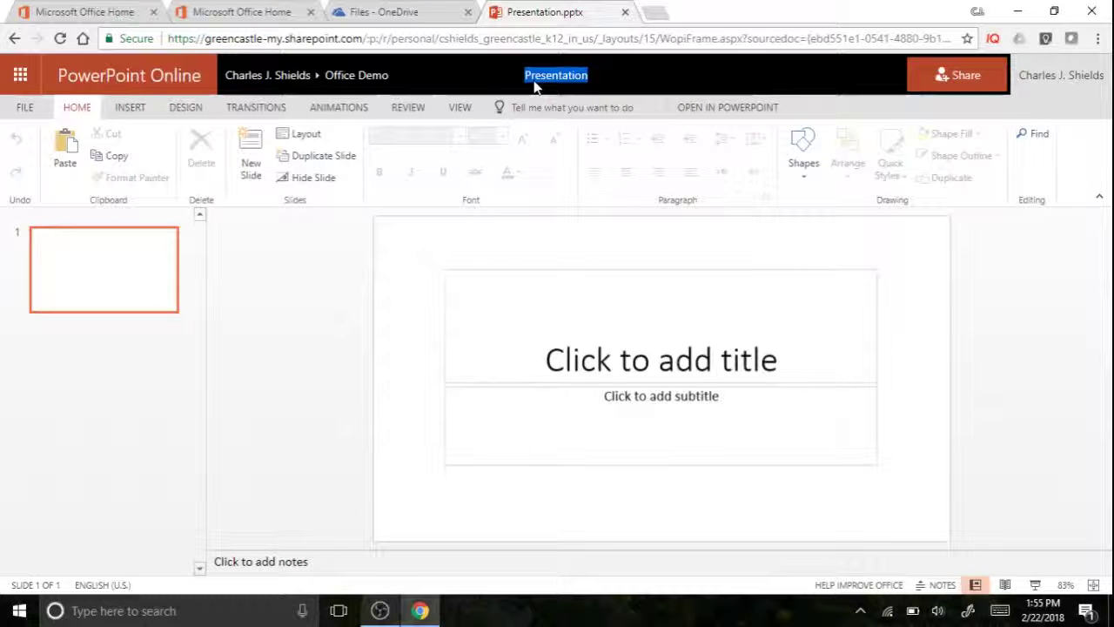
{"action": "key", "text": "BackSpace"}
{"action": "type", "text": "Exa"}
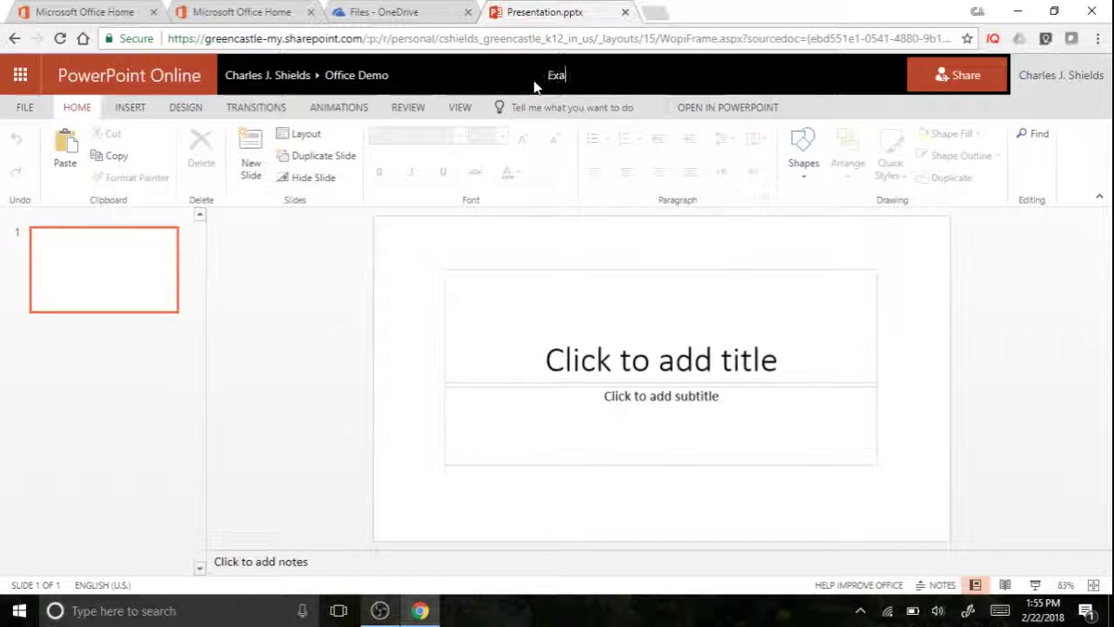
{"action": "type", "text": "mple Pow"}
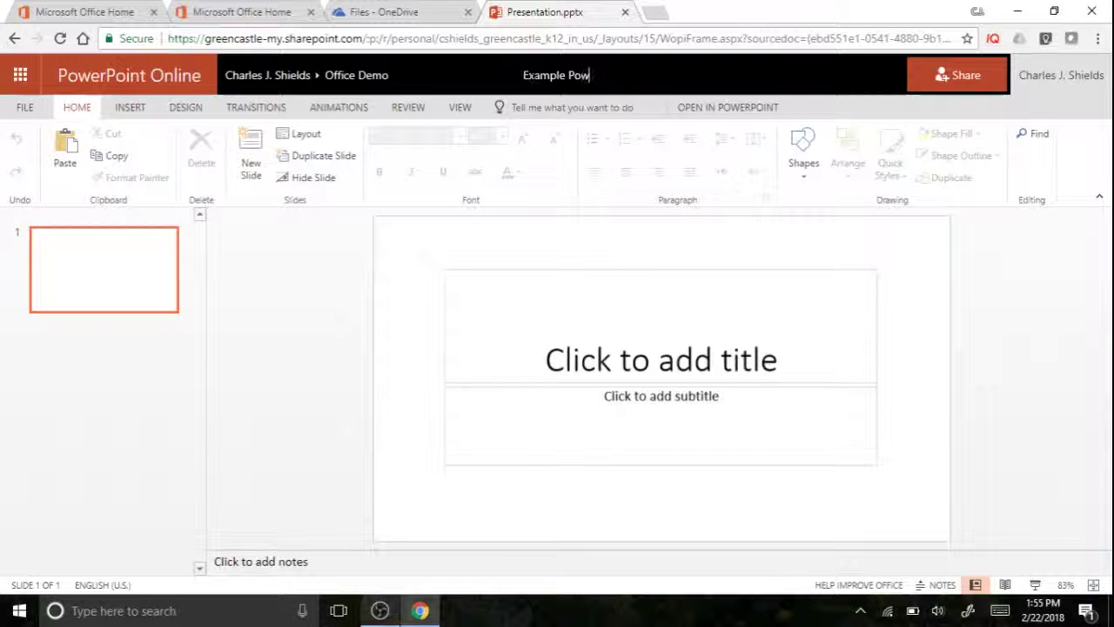
{"action": "type", "text": "erPoint"}
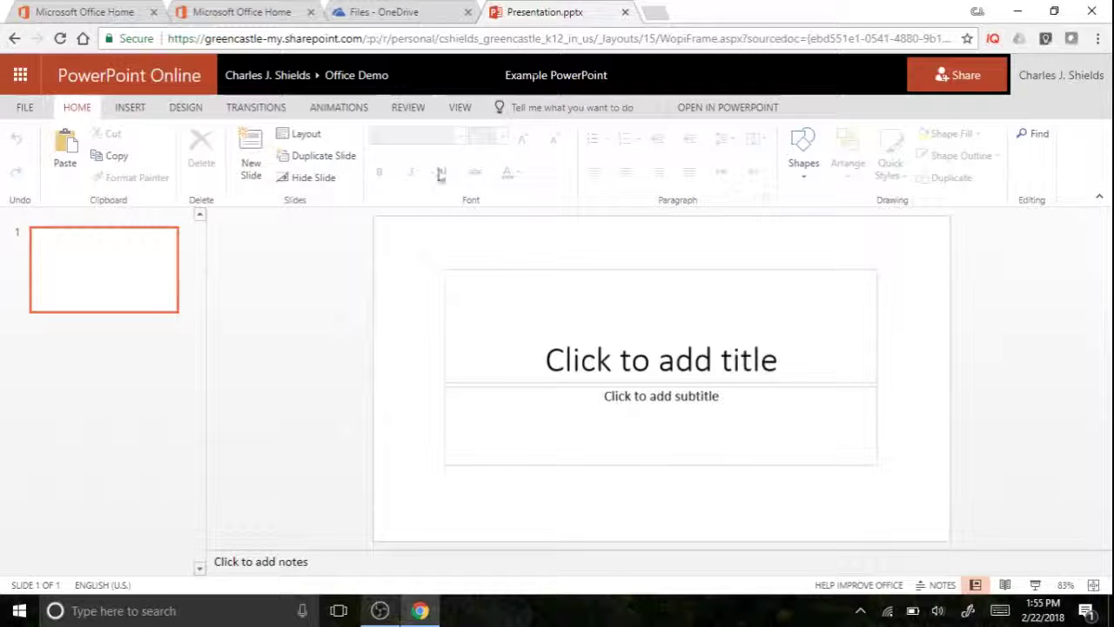
Check the FILE menu, return to the slide editor, and close the PowerPoint Online tab
{"action": "left_click", "coordinate": [23, 108]}
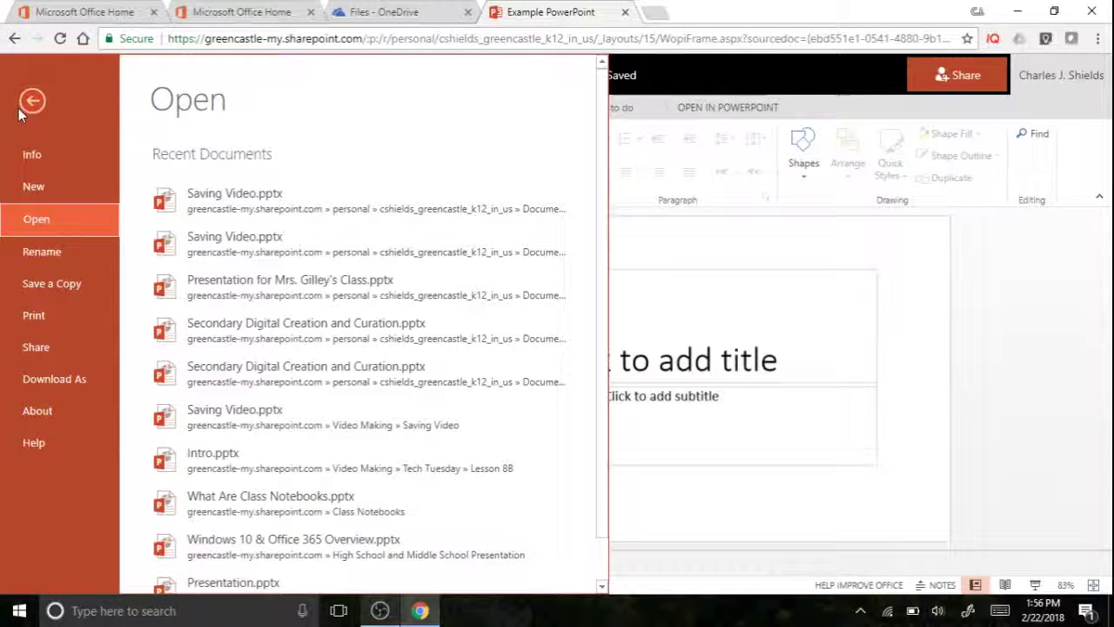
{"action": "left_click", "coordinate": [31, 101]}
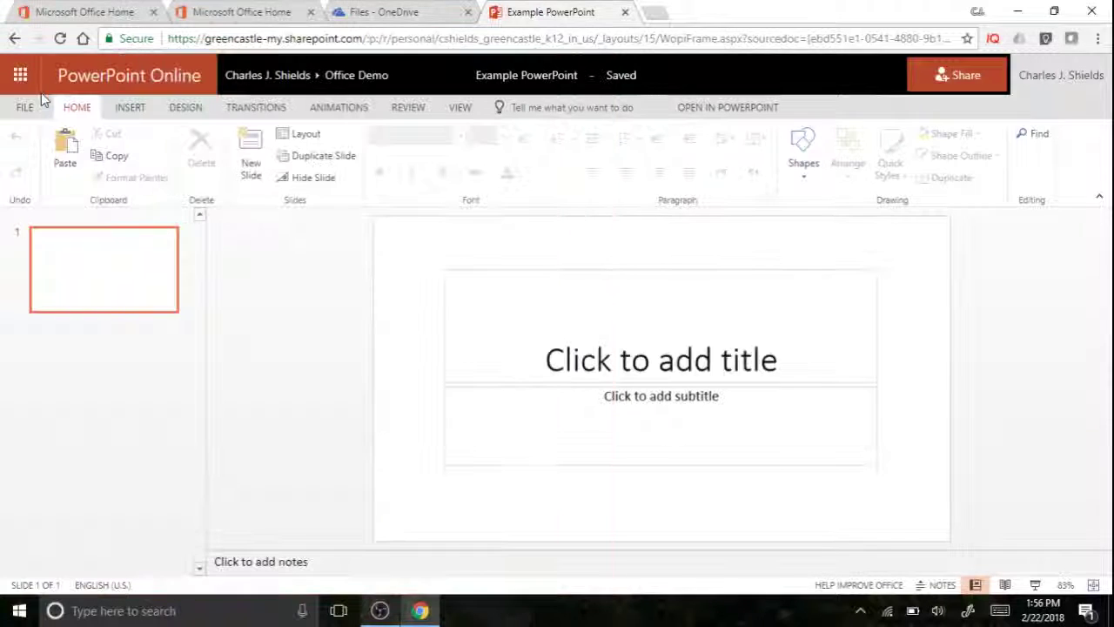
{"action": "mouse_move", "coordinate": [600, 76]}
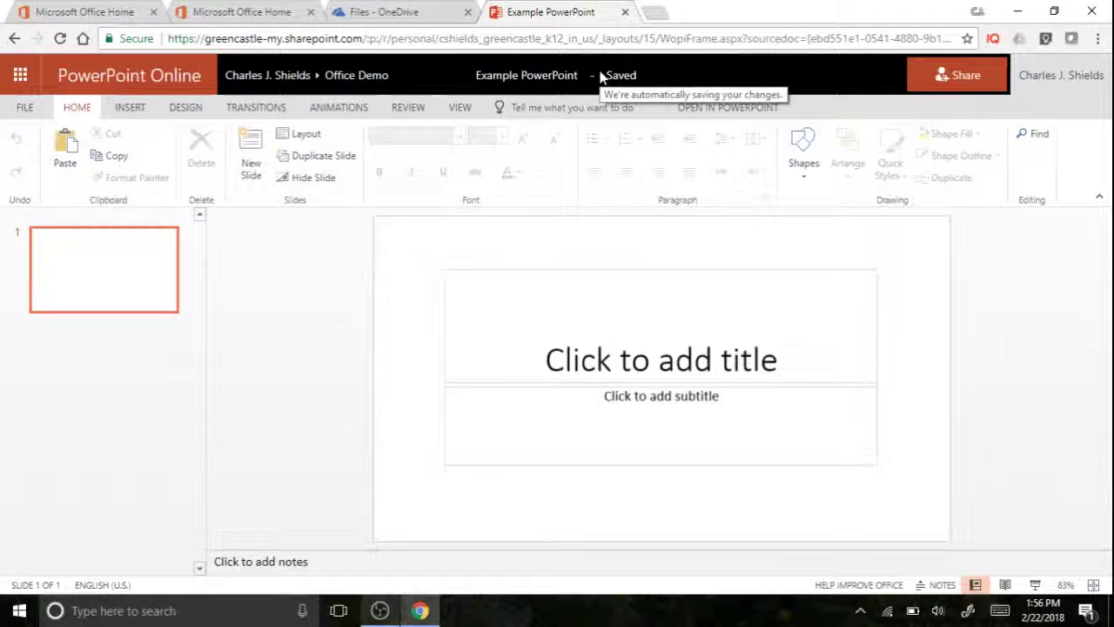
{"action": "left_click", "coordinate": [624, 12]}
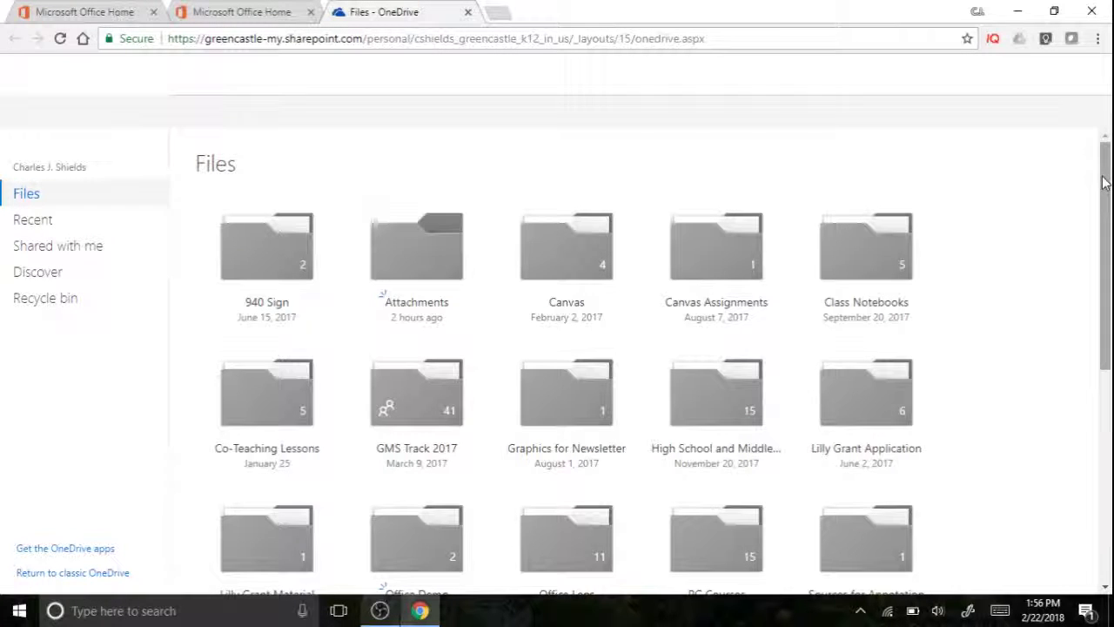
Open the OneDrive Office Demo folder showing Example PowerPoint.pptx with the Word and Excel files, then open Start
{"action": "left_click_drag", "start_coordinate": [1104, 236], "coordinate": [1103, 302]}
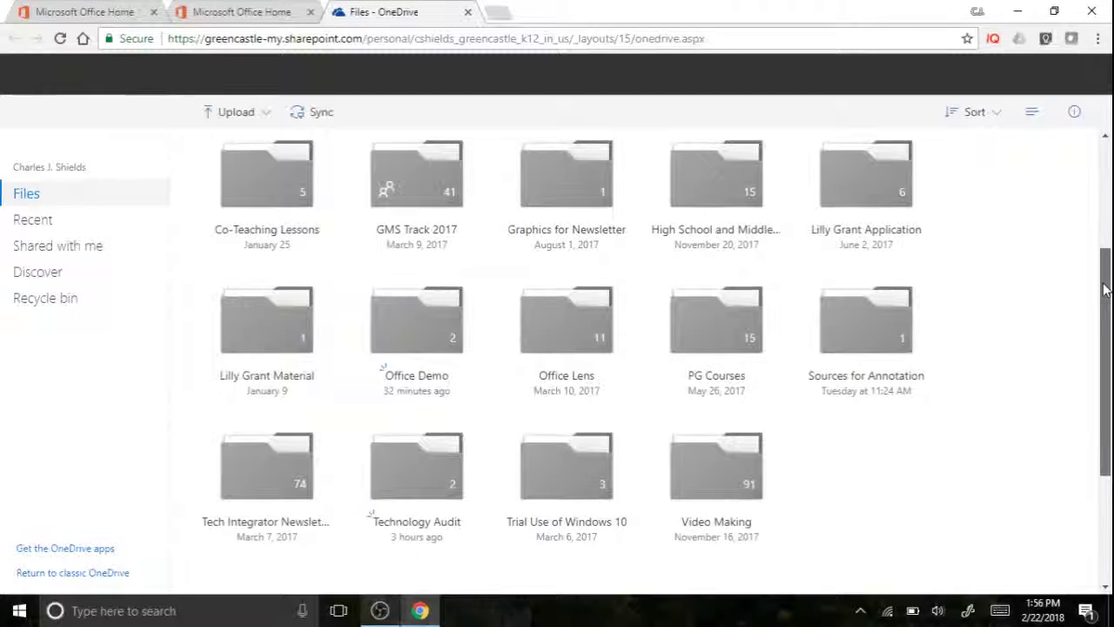
{"action": "left_click", "coordinate": [439, 325]}
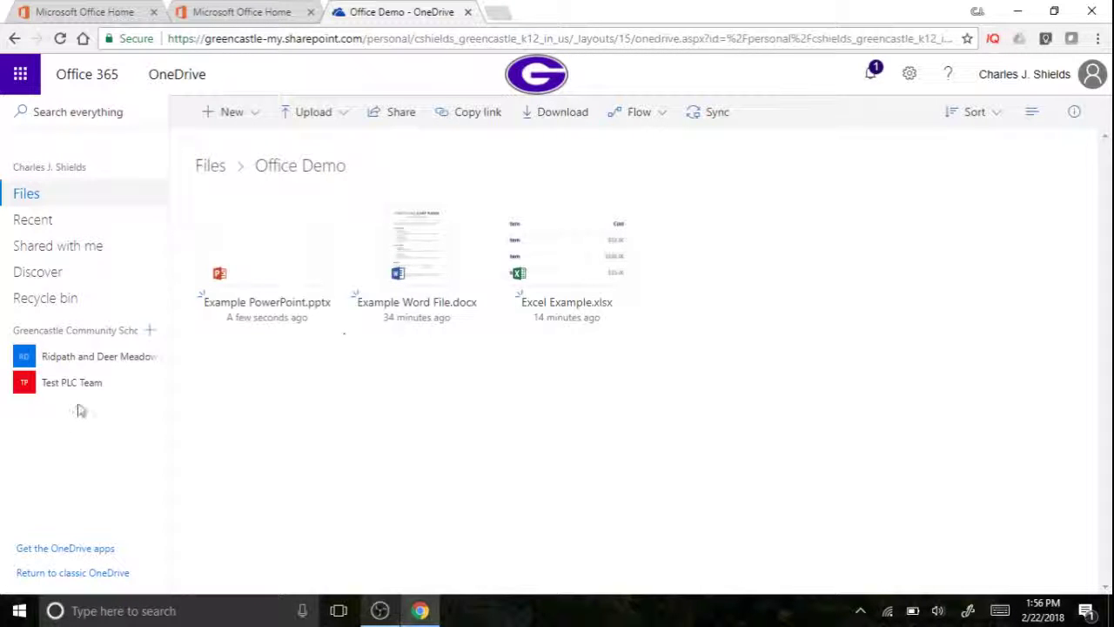
{"action": "left_click", "coordinate": [19, 610]}
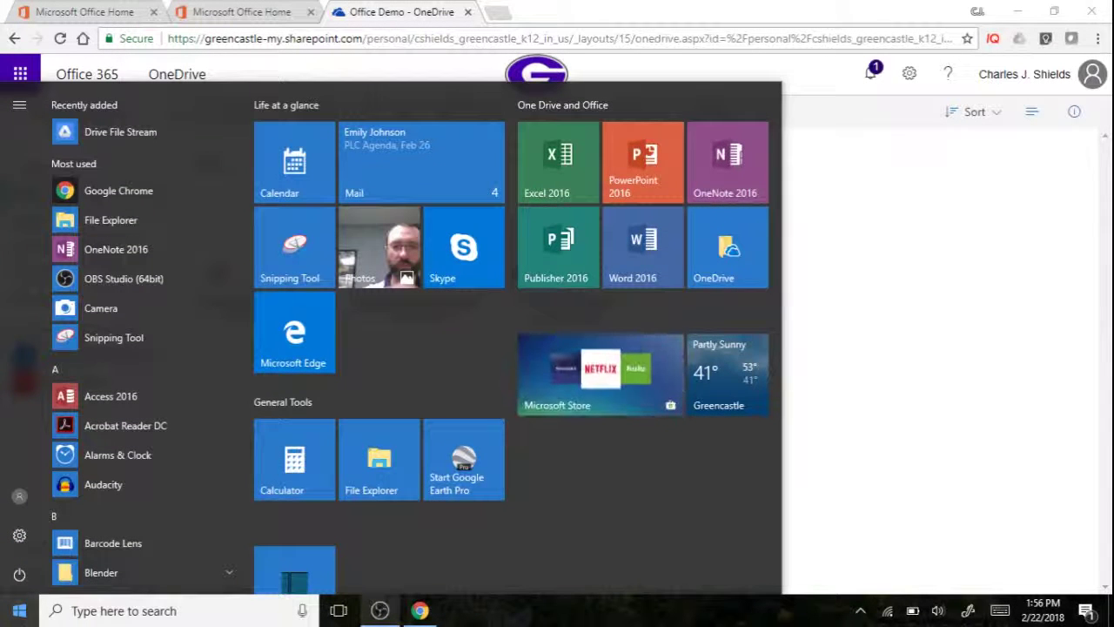
Open the local OneDrive Office Demo folder in File Explorer showing all three files, then minimize it
{"action": "left_click", "coordinate": [727, 261]}
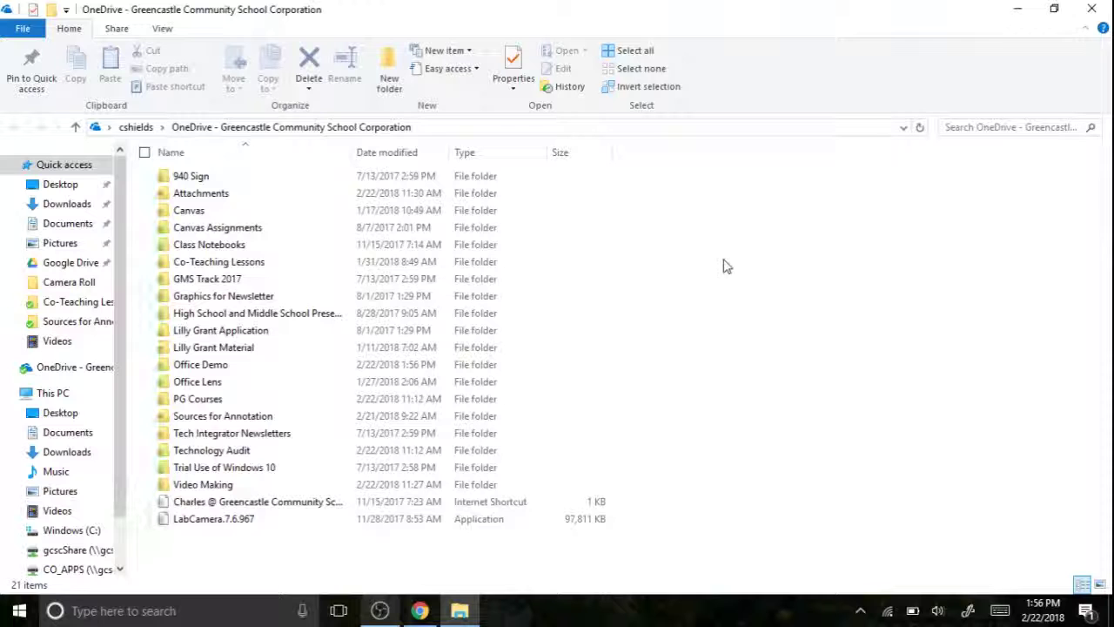
{"action": "double_click", "coordinate": [218, 366]}
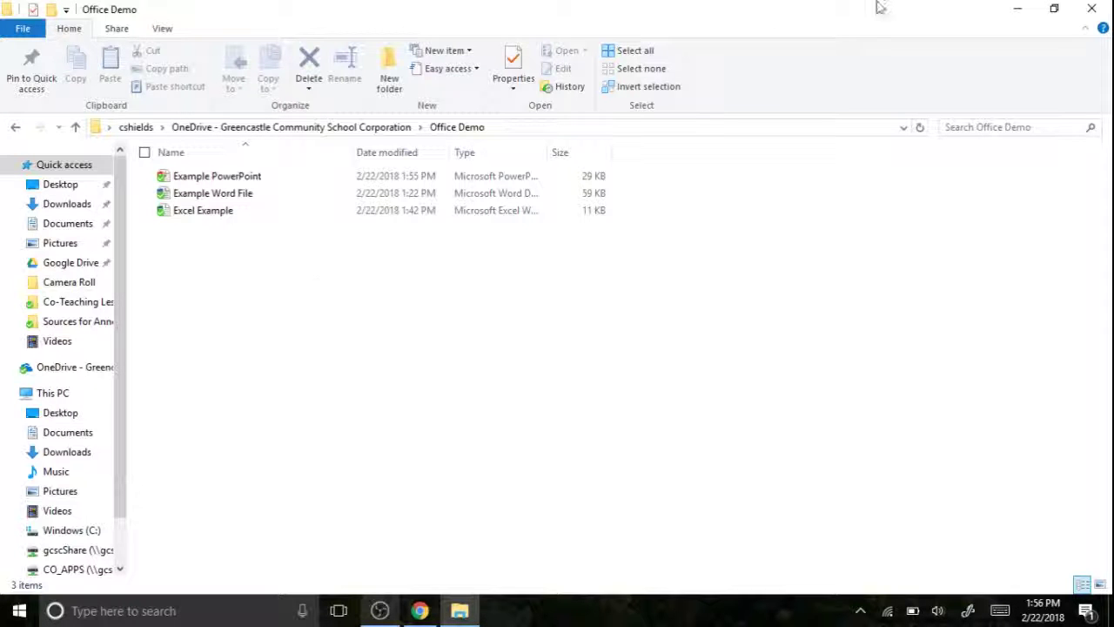
{"action": "left_click", "coordinate": [1016, 10]}
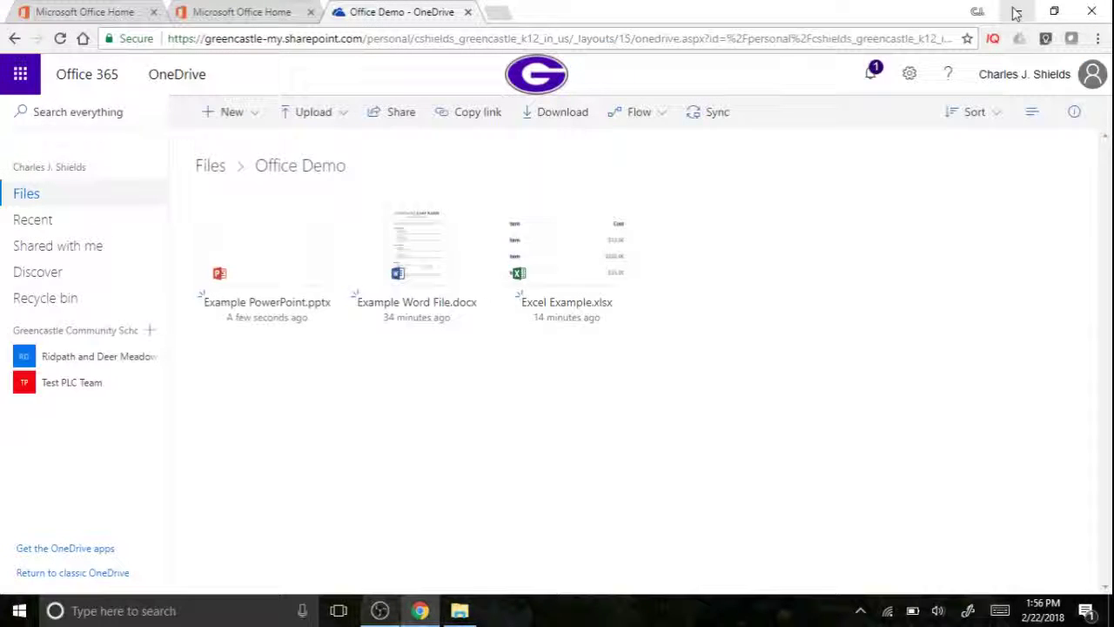